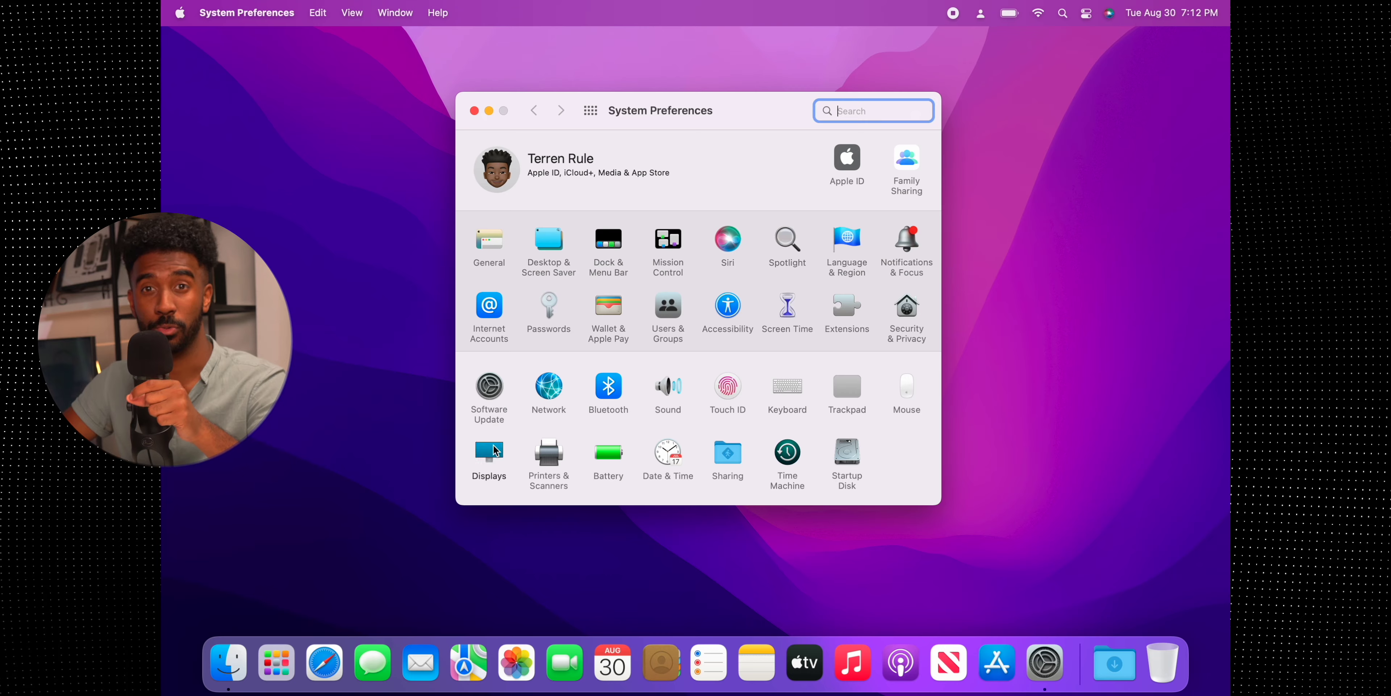
Scale the display to More Space and review the Universal Control settings.
left_click(739, 165)
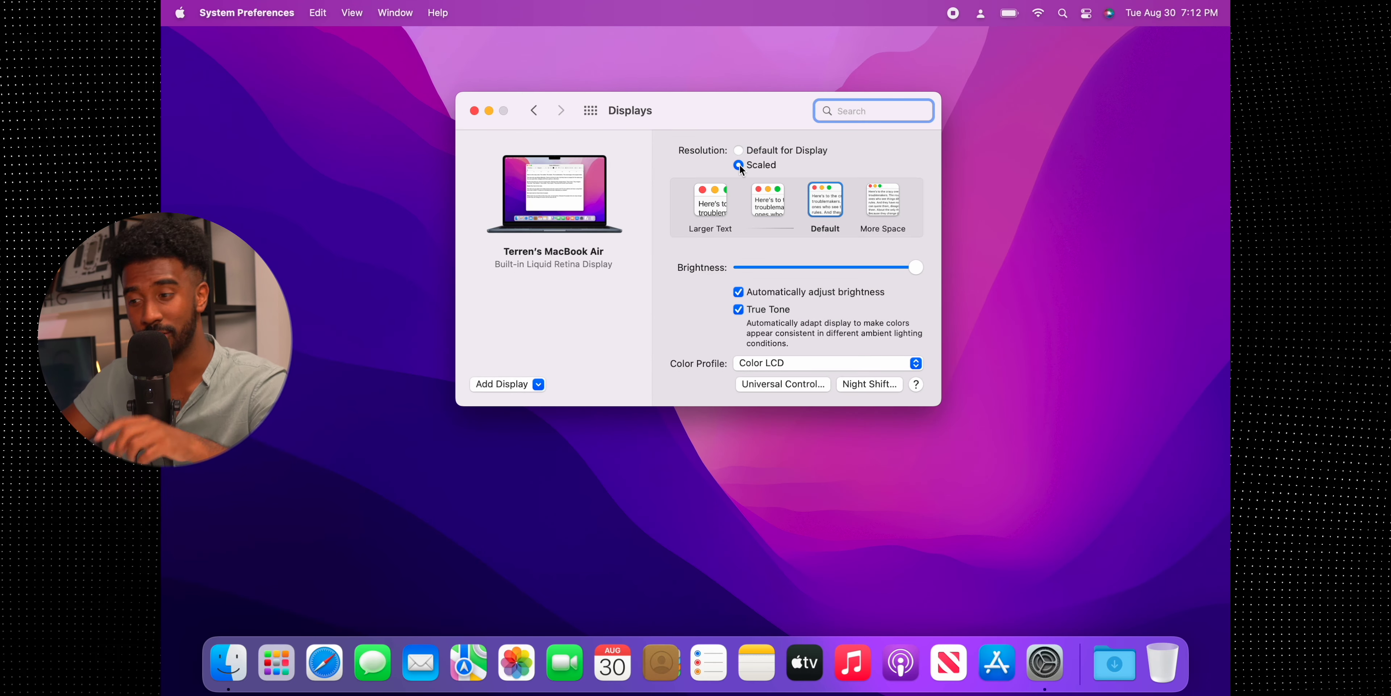
left_click(884, 201)
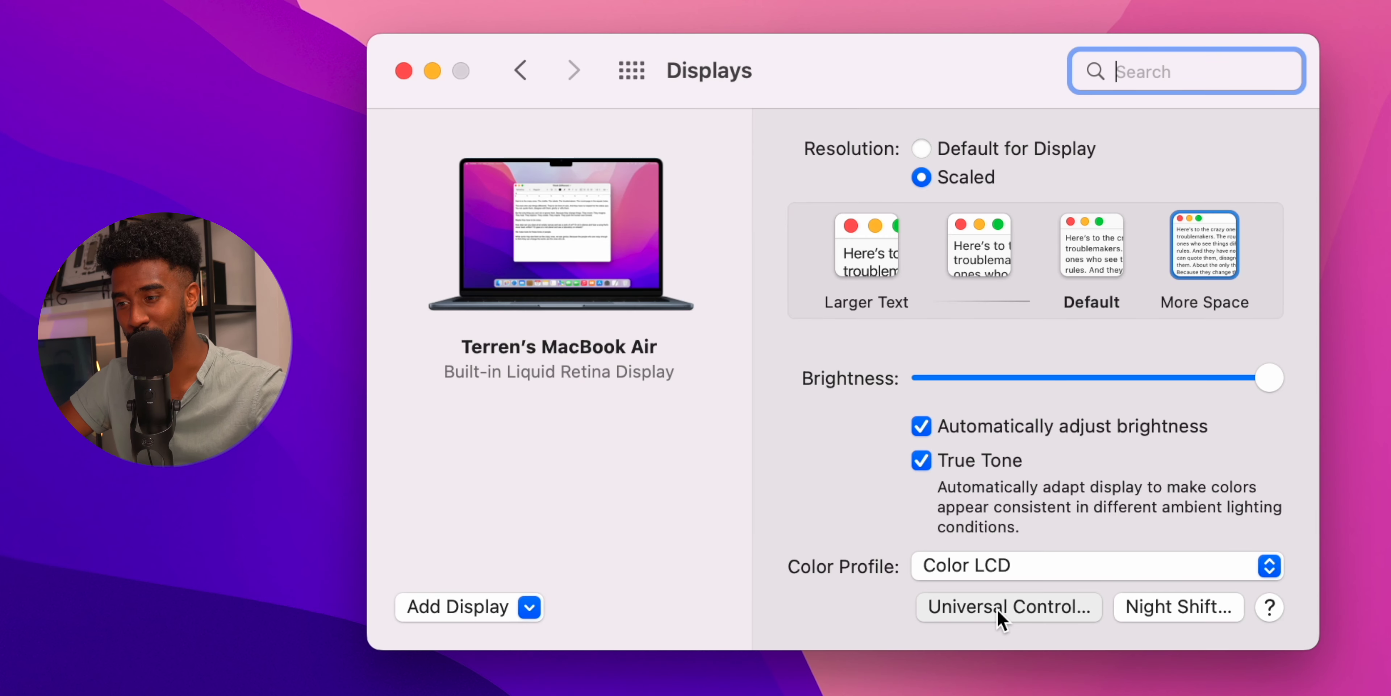
left_click(998, 616)
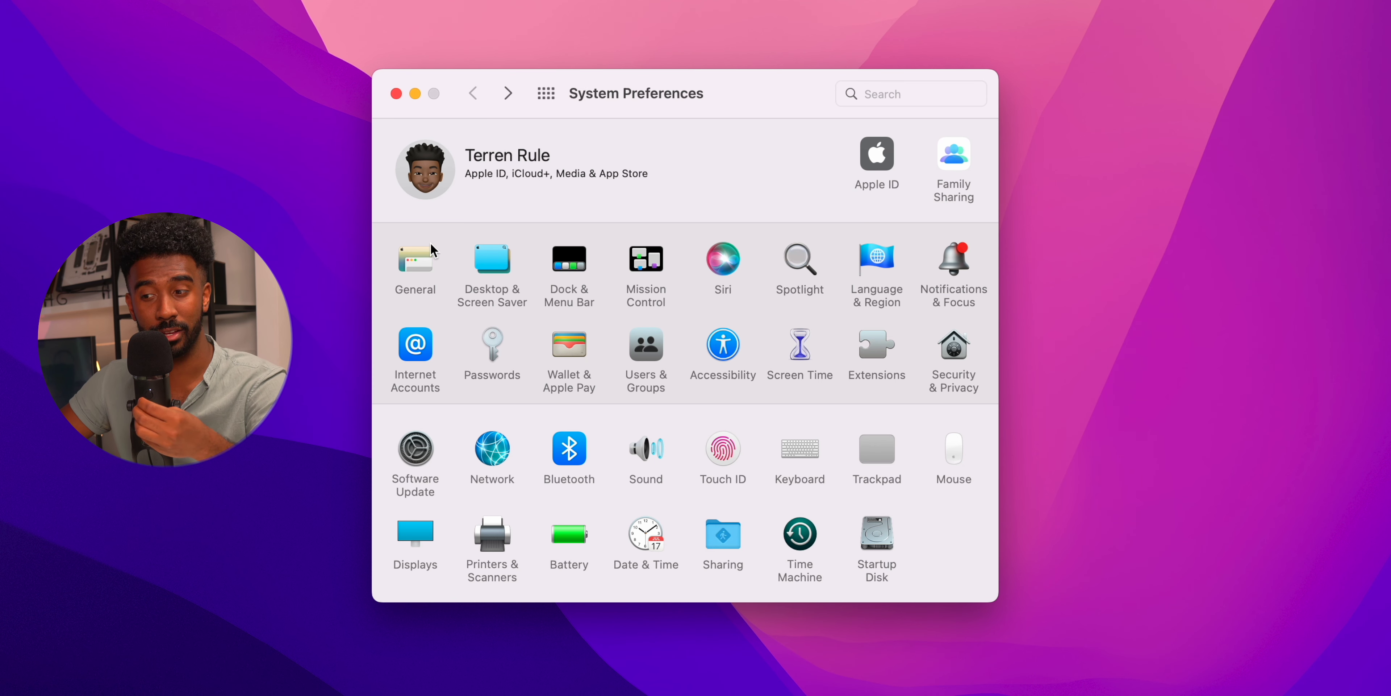
Begin enrolling an additional Touch ID fingerprint from the General settings.
left_click(421, 265)
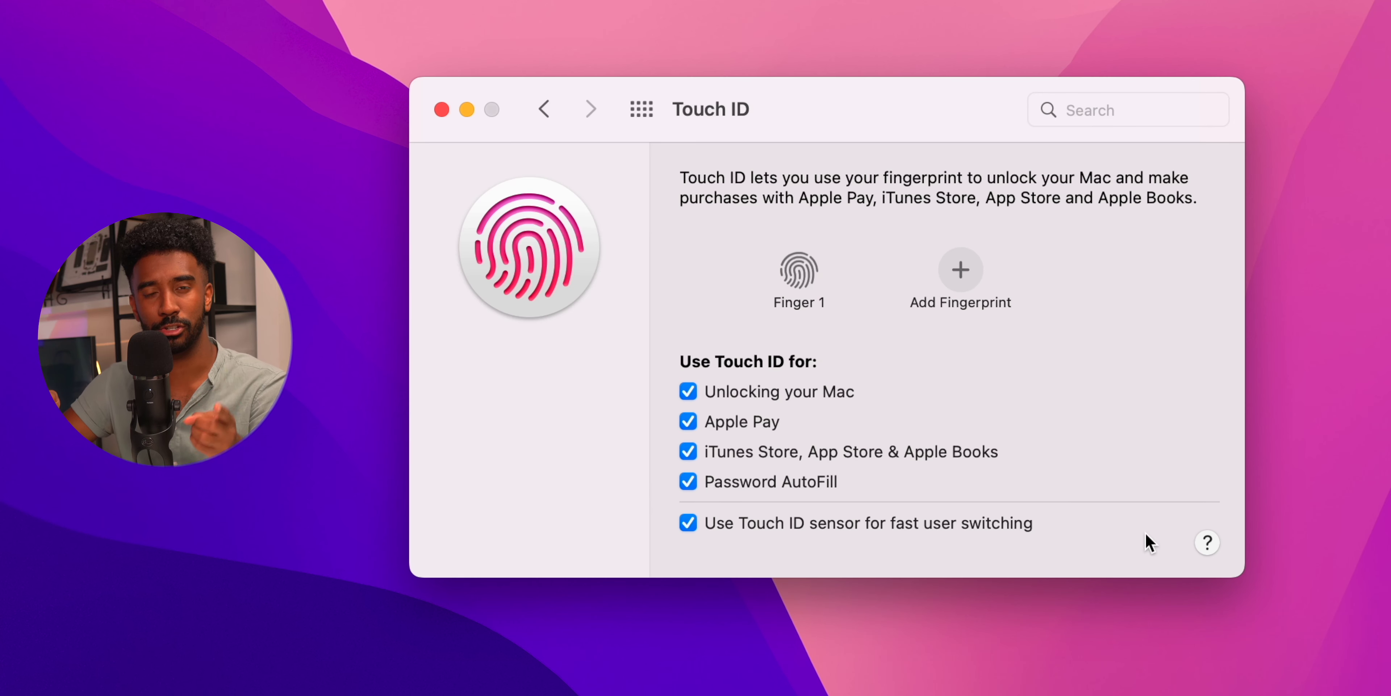
left_click(977, 290)
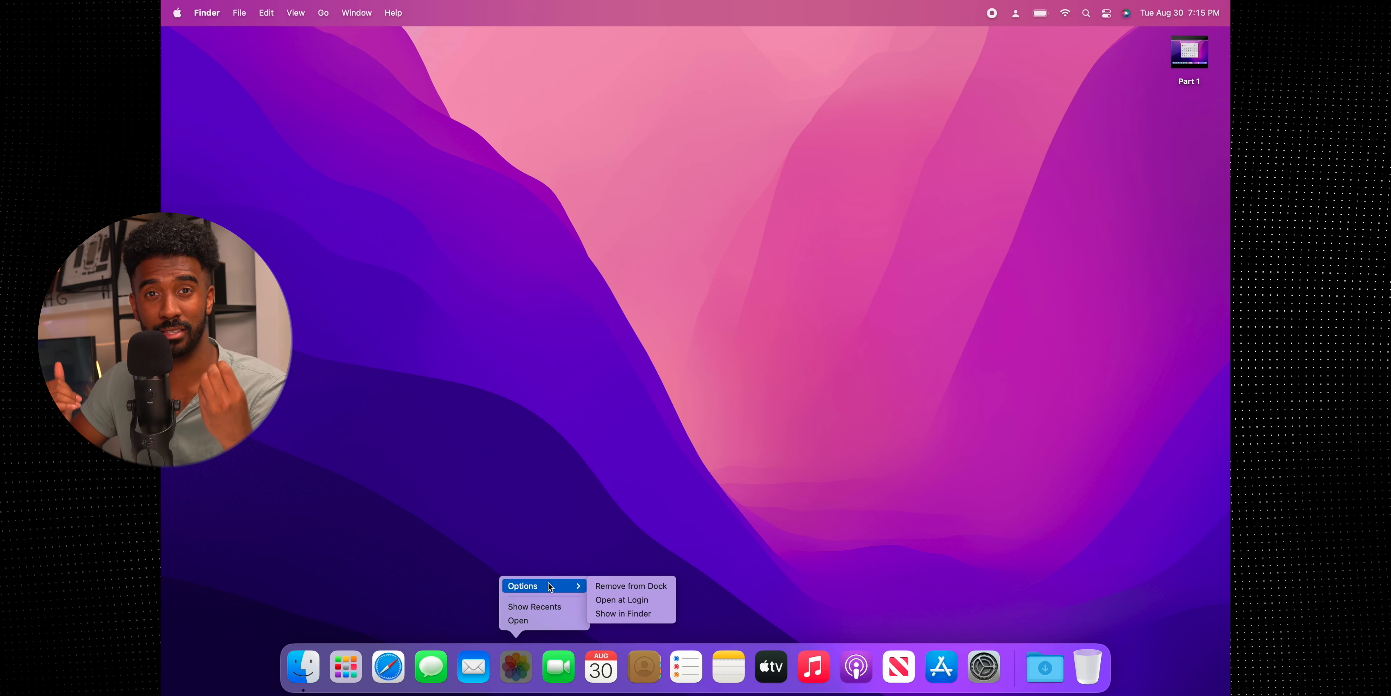
Remove Photos, Reminders and Music from the Dock.
left_click(665, 588)
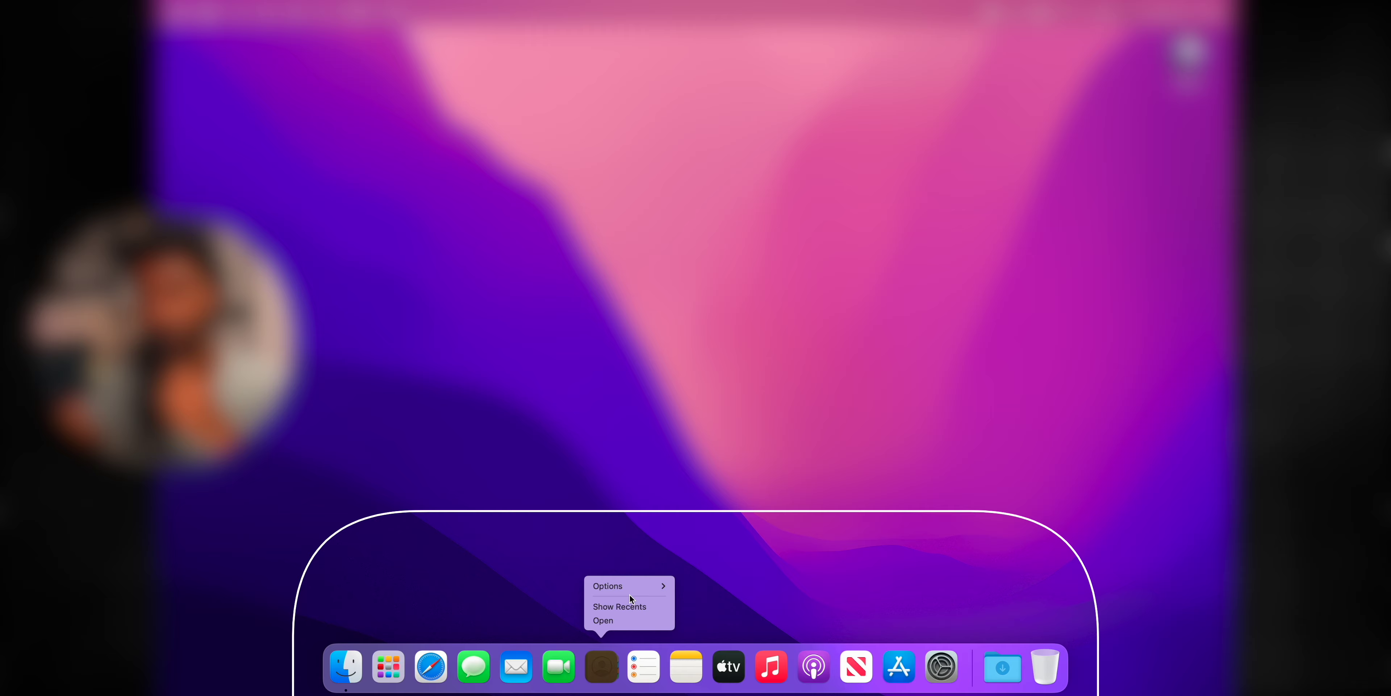
right_click(620, 660)
mouse_move(618, 565)
left_click(740, 565)
right_click(728, 660)
mouse_move(740, 568)
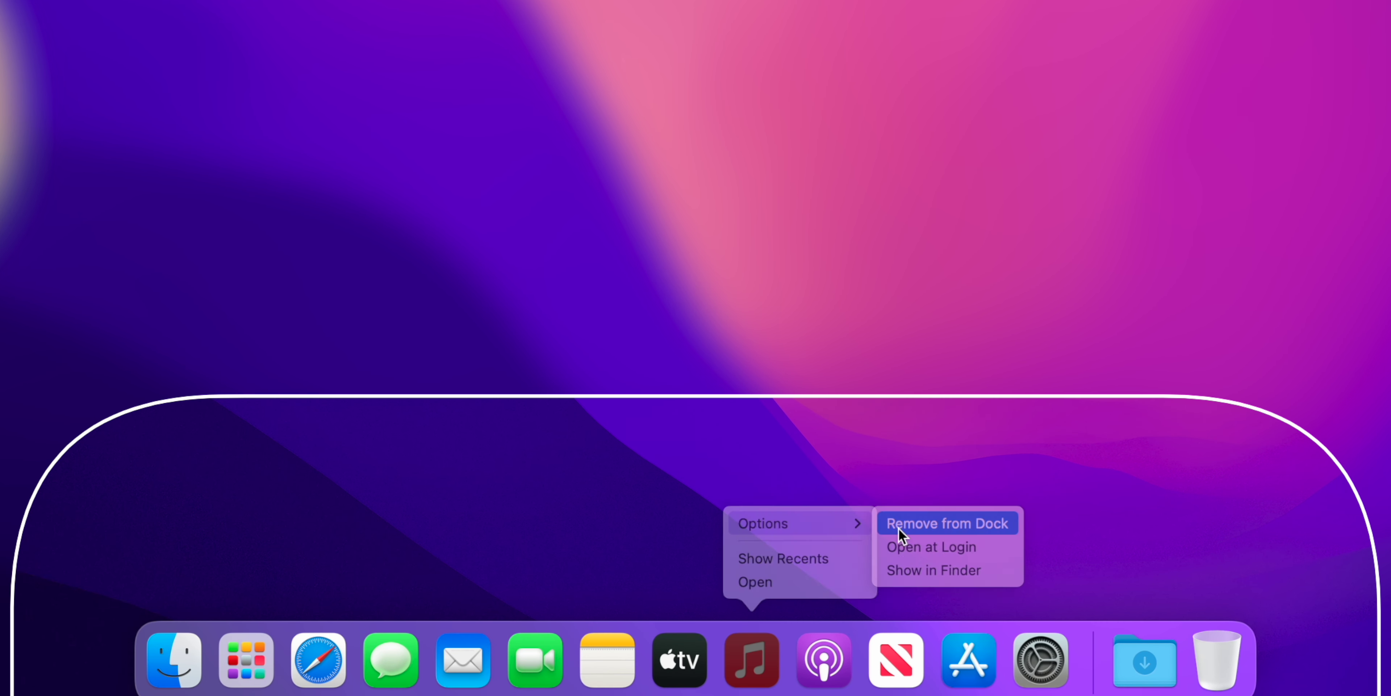
left_click(830, 572)
Remove News, App Store, the Downloads folder and Launchpad from the Dock.
right_click(805, 660)
mouse_move(830, 568)
left_click(1056, 523)
right_click(894, 659)
mouse_move(947, 518)
left_click(1093, 522)
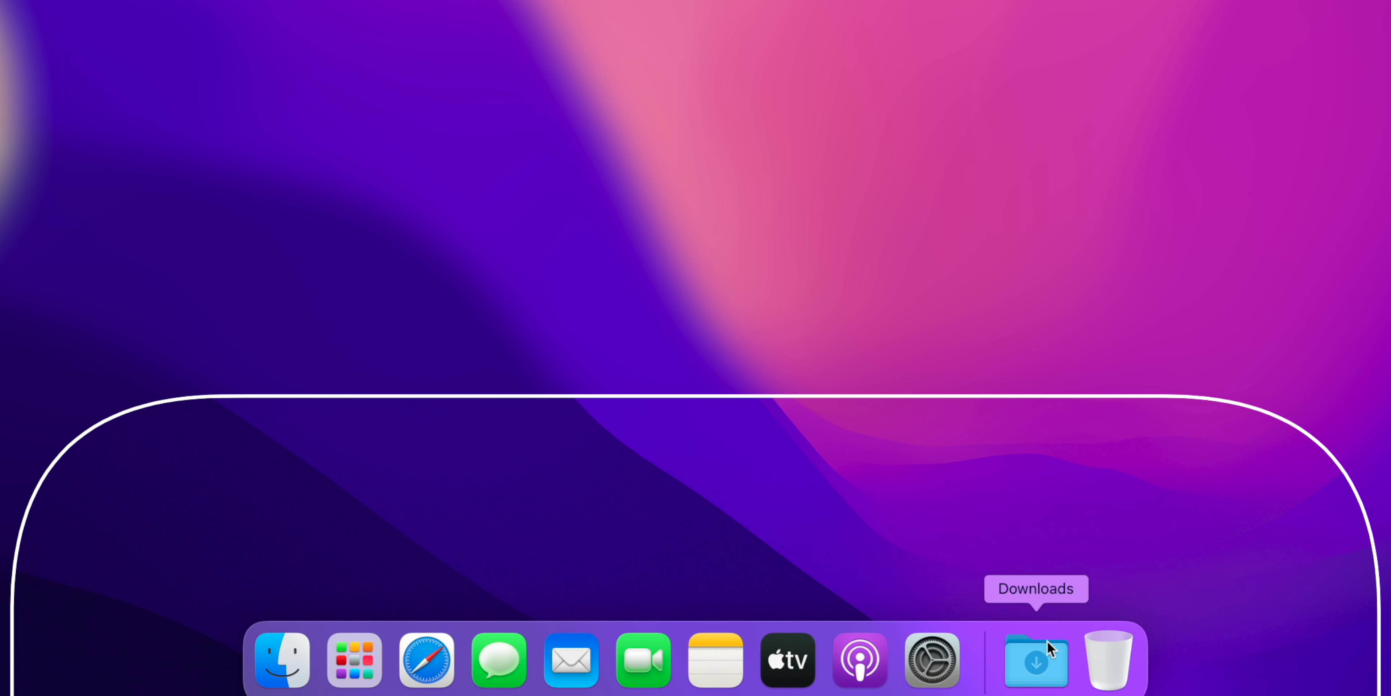
right_click(1036, 659)
mouse_move(1153, 537)
left_click(1252, 547)
right_click(411, 687)
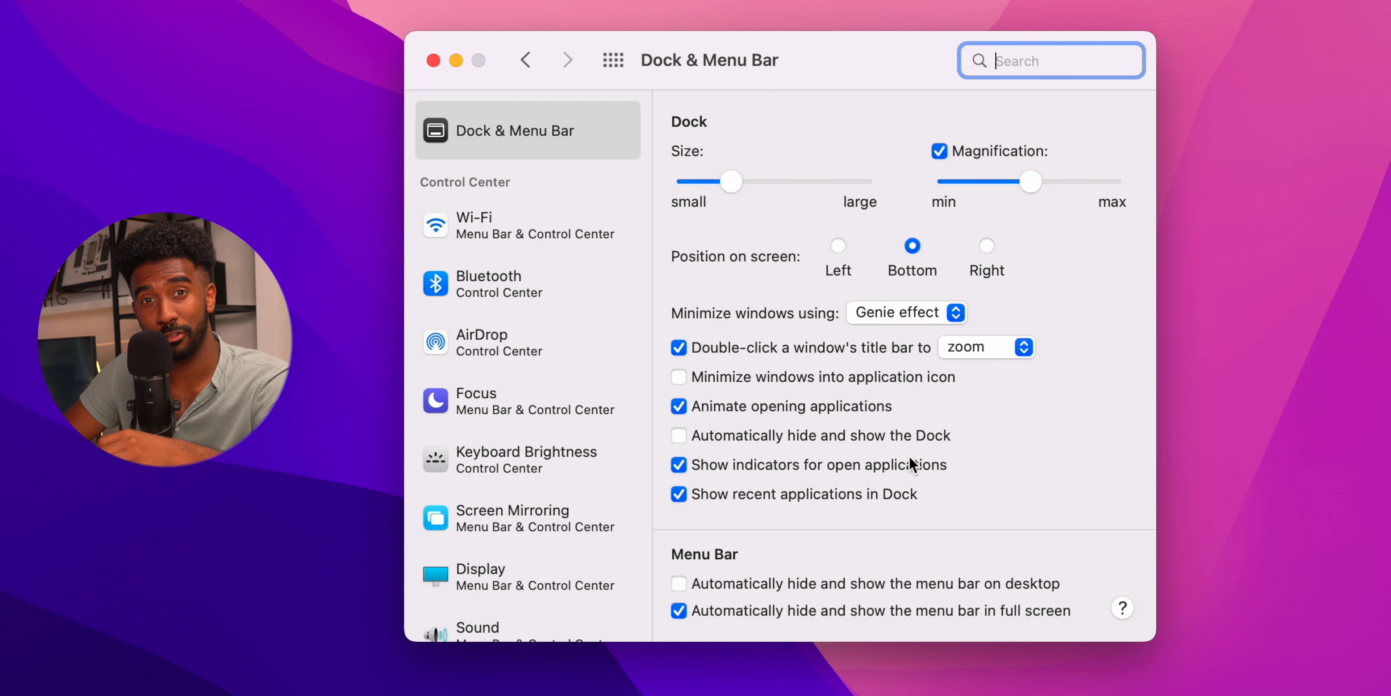
Make windows minimize into their app icon, then minimize both Safari windows.
left_click(830, 377)
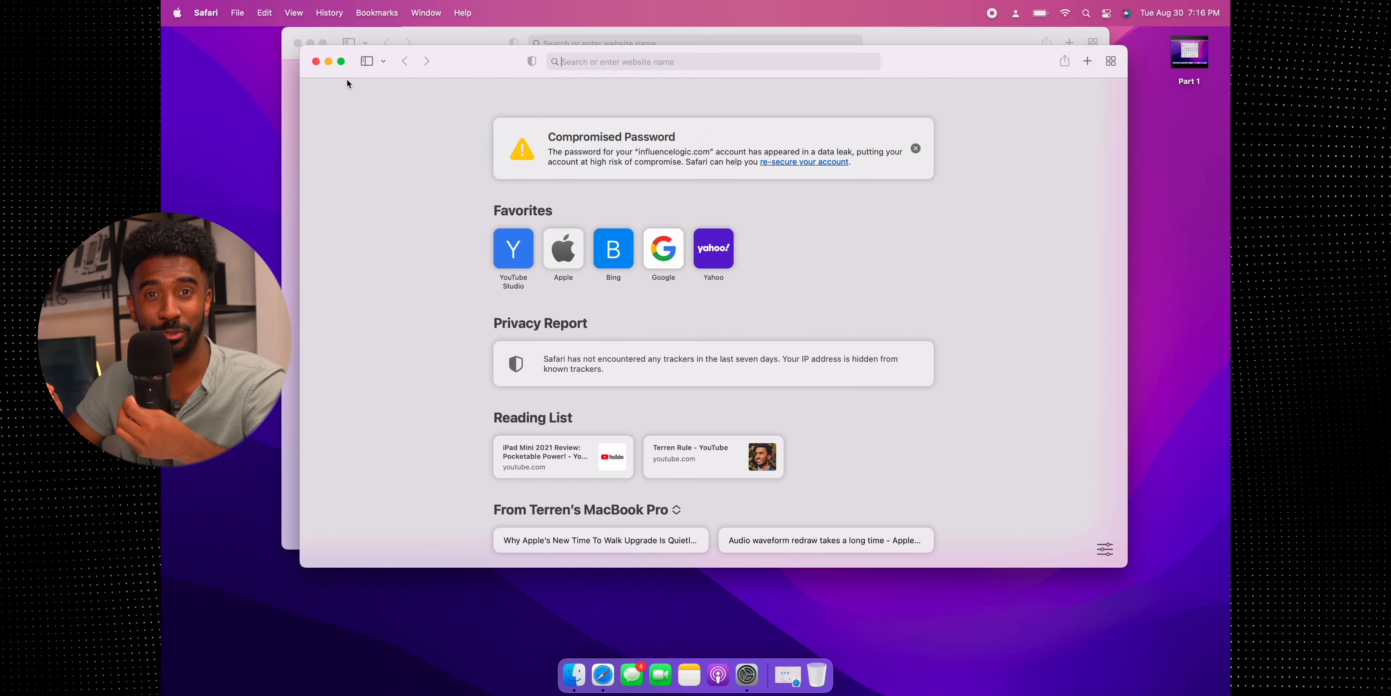
left_click(329, 62)
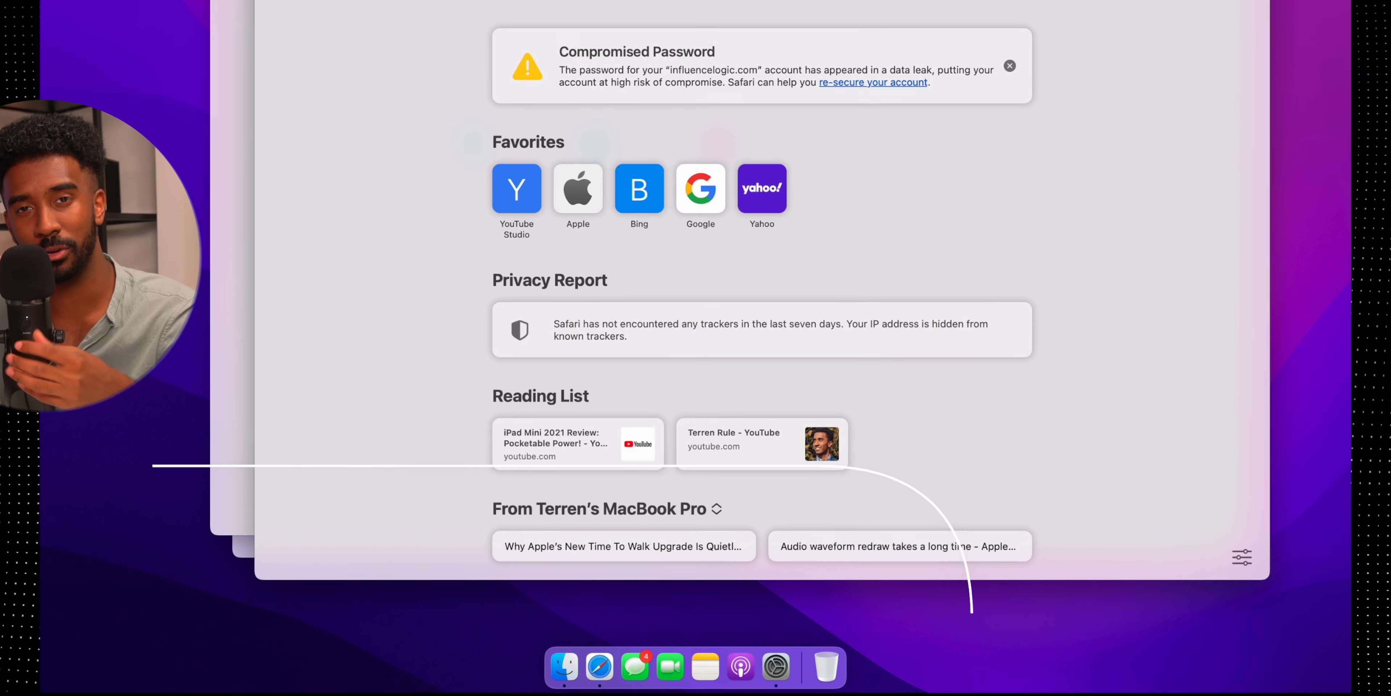
key("super+m")
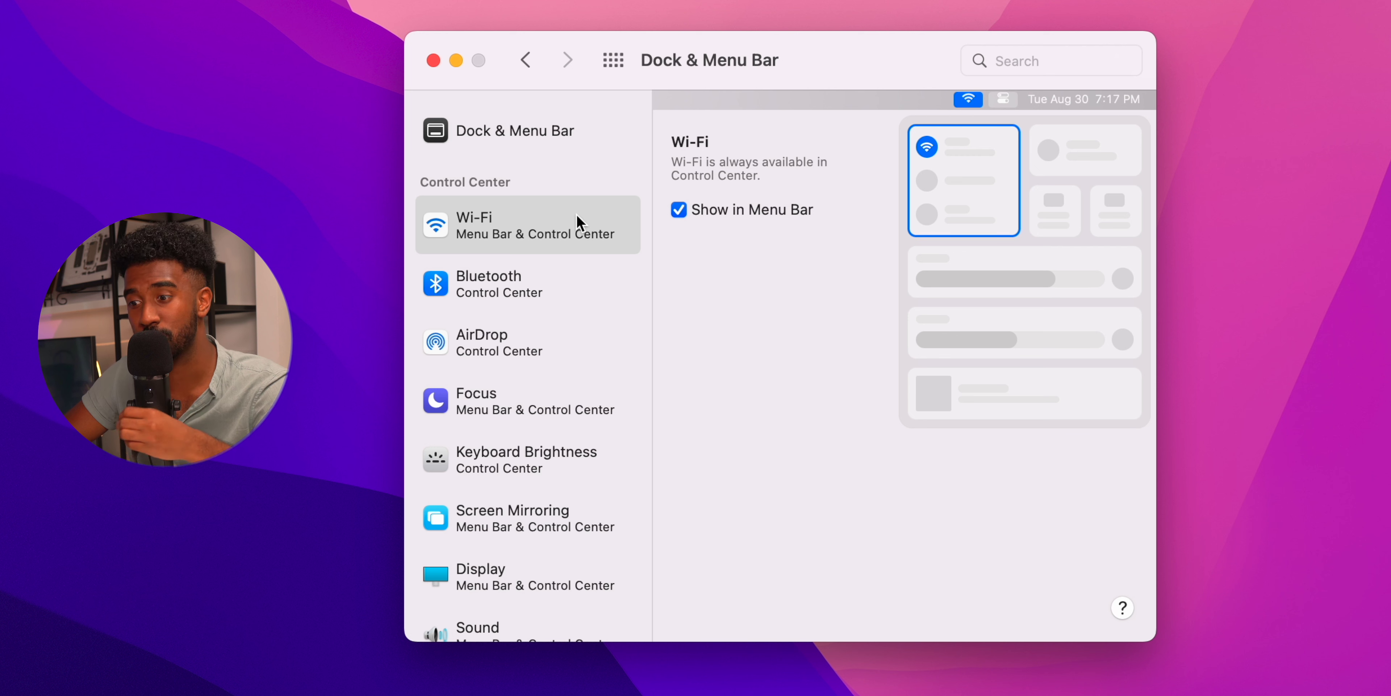
Look through the Bluetooth and AirDrop menu bar options, then hide Focus from the menu bar.
left_click(559, 281)
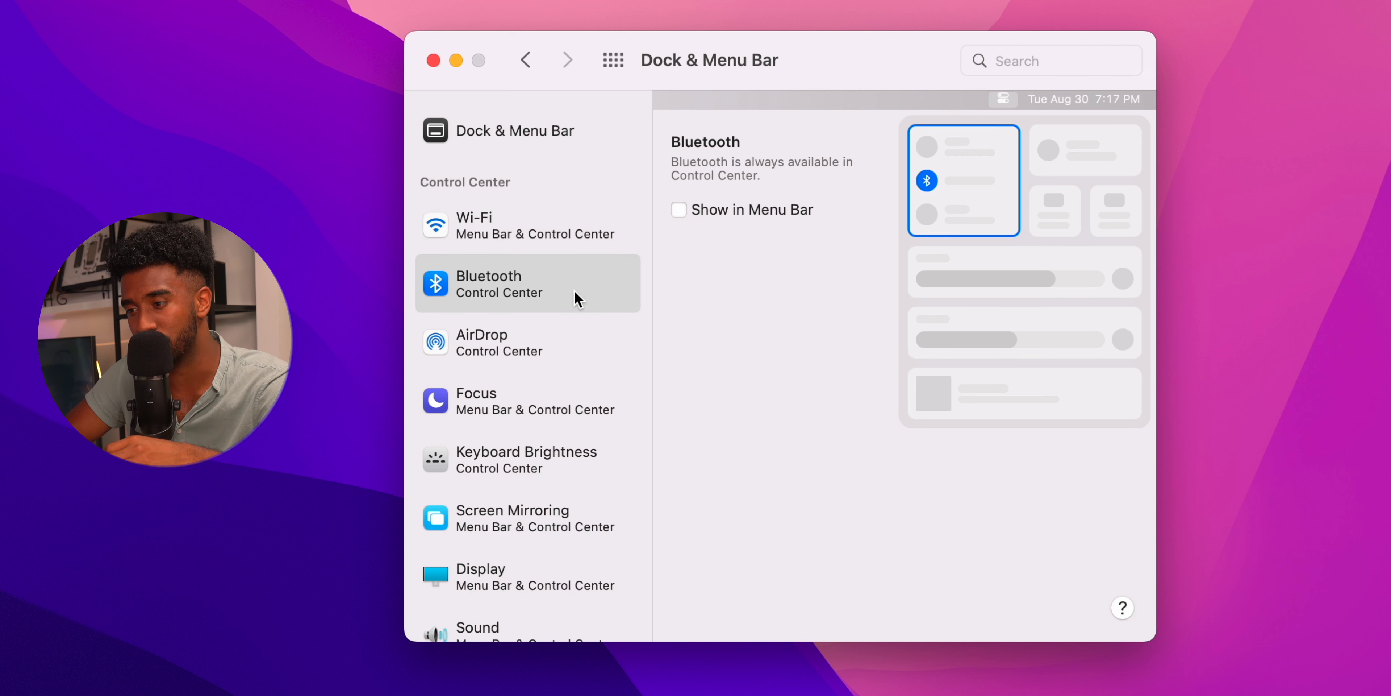
left_click(587, 350)
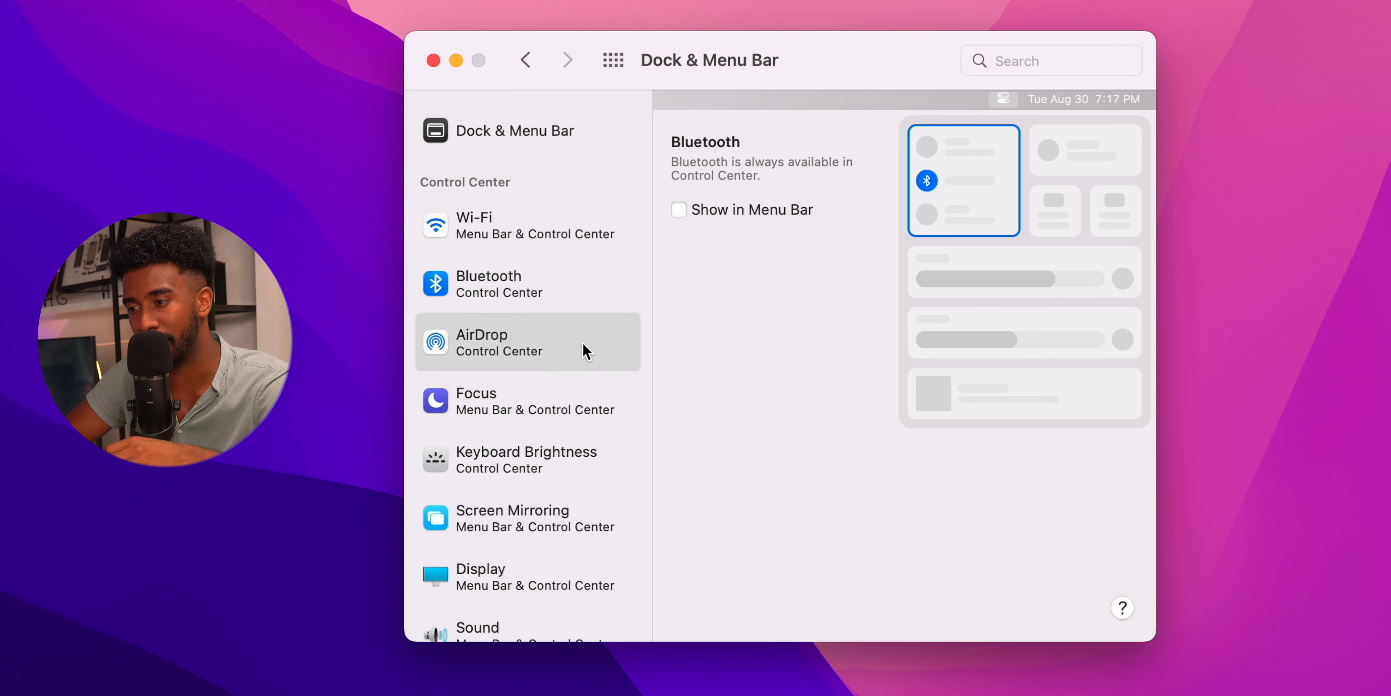
left_click(589, 403)
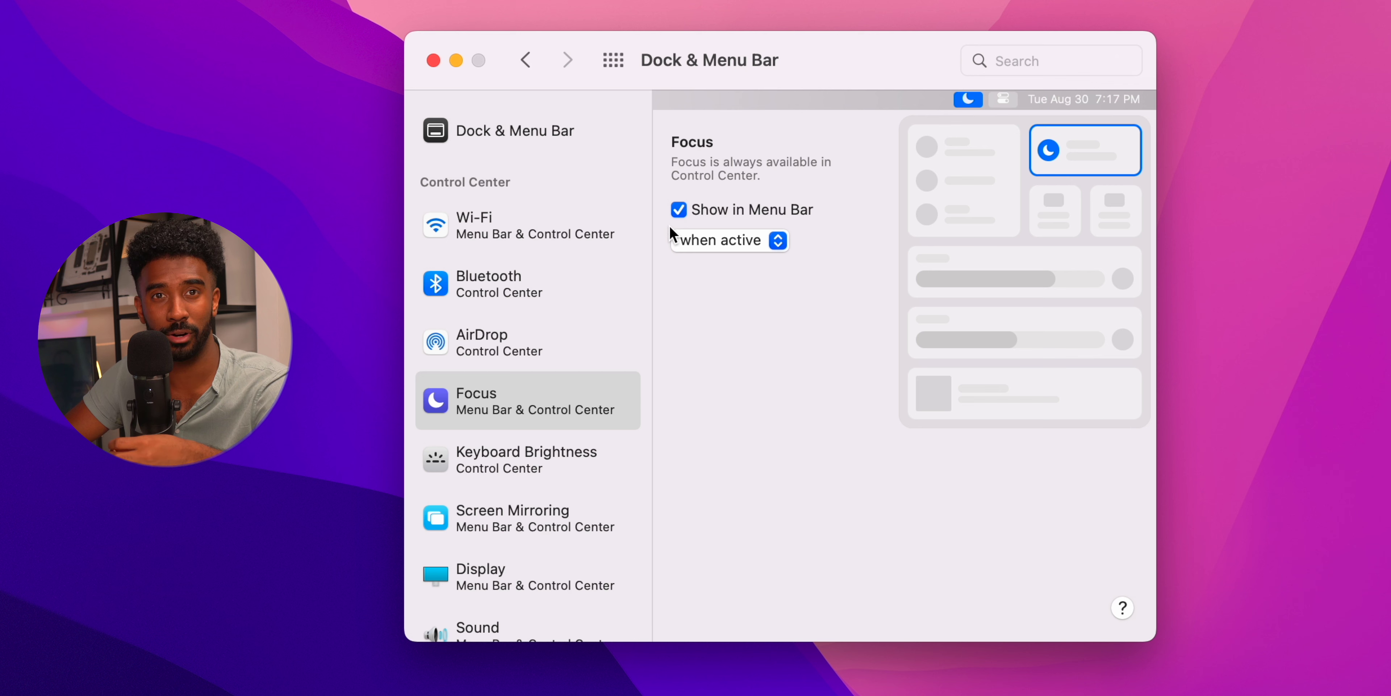
left_click(676, 213)
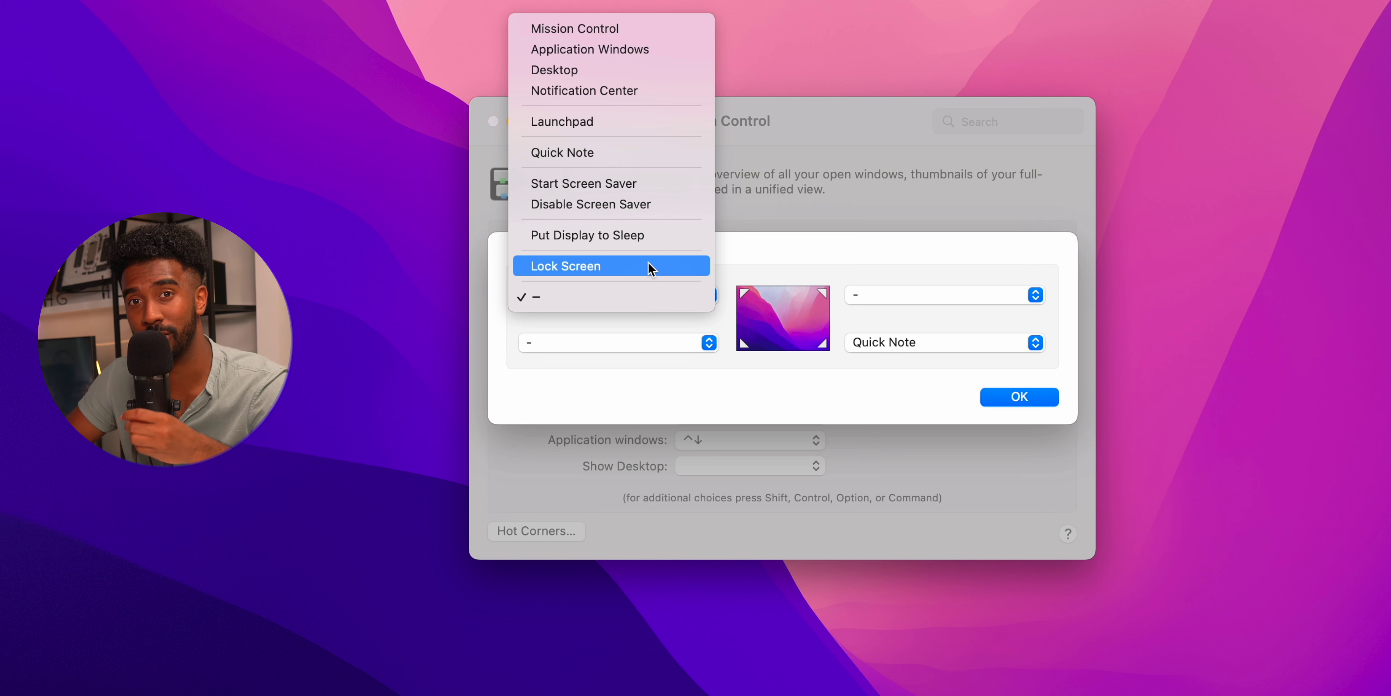
Set the top-left hot corner to Start Screen Saver and top-right to Desktop.
left_click(639, 191)
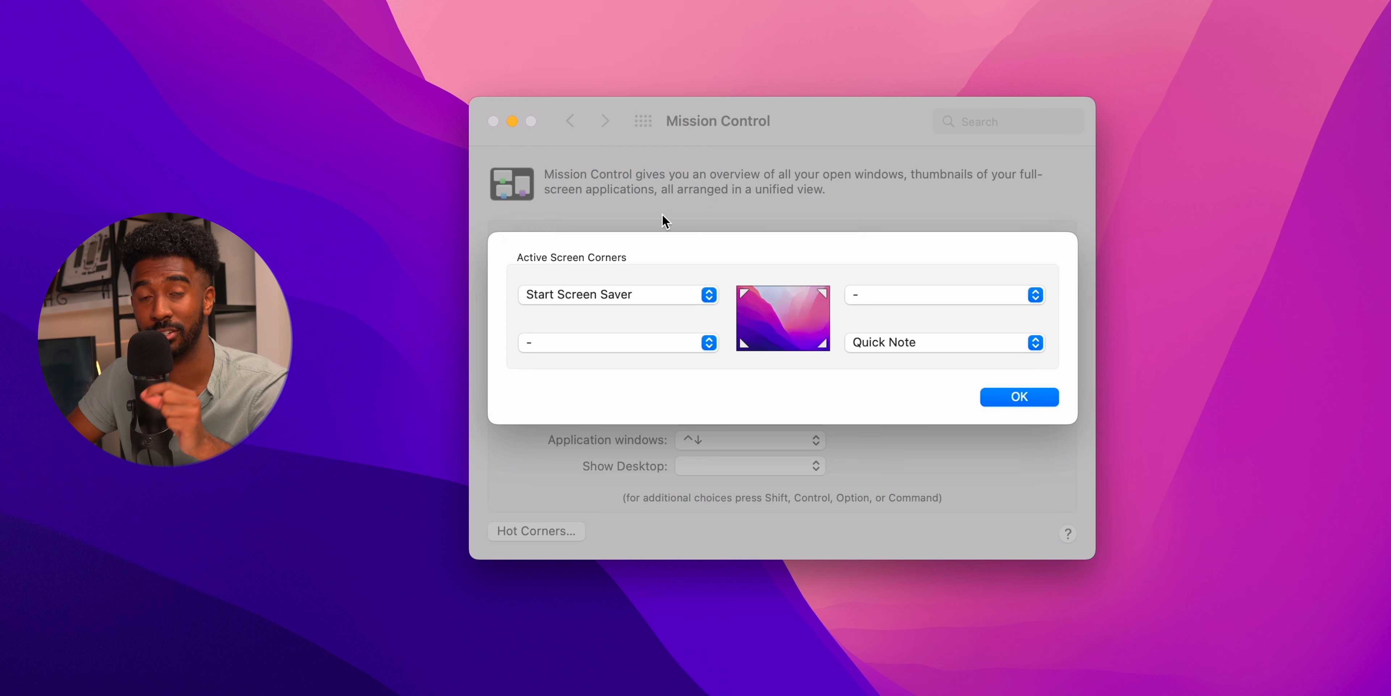
left_click(879, 294)
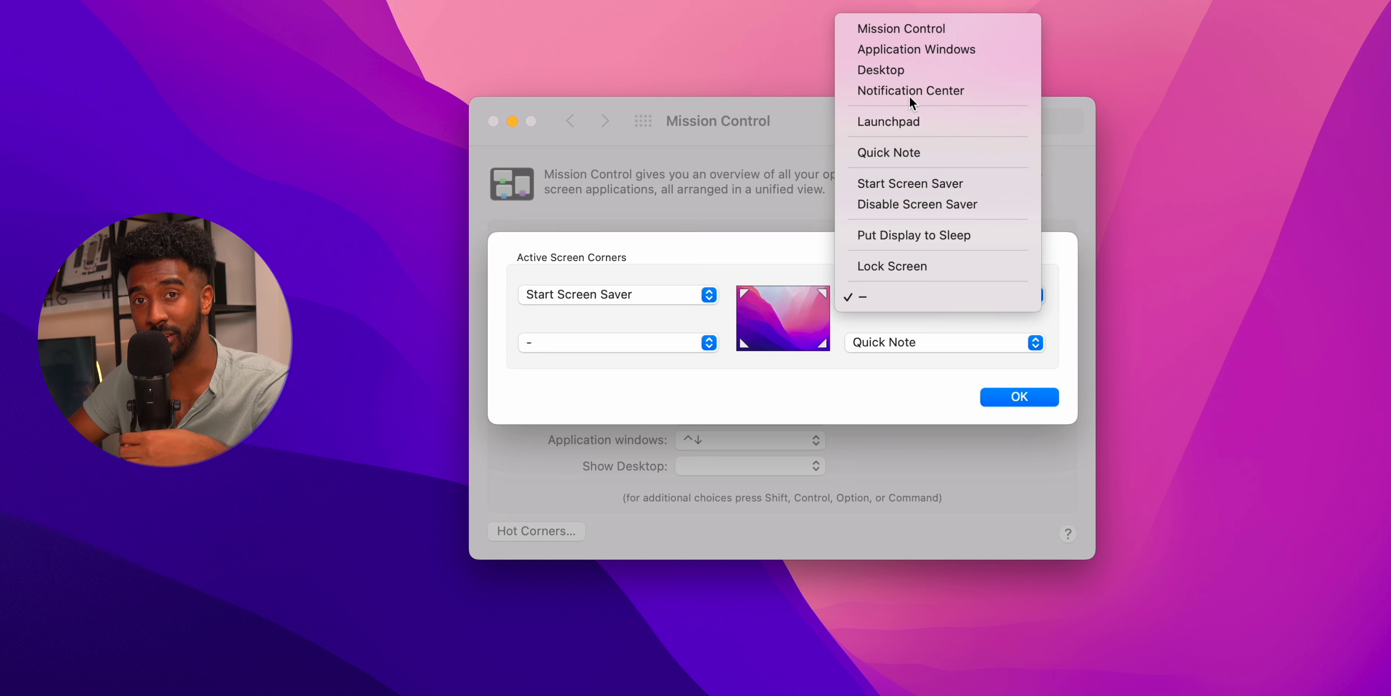
left_click(918, 70)
Save the hot corners and set Accessibility trackpad dragging to three finger drag.
left_click(1015, 396)
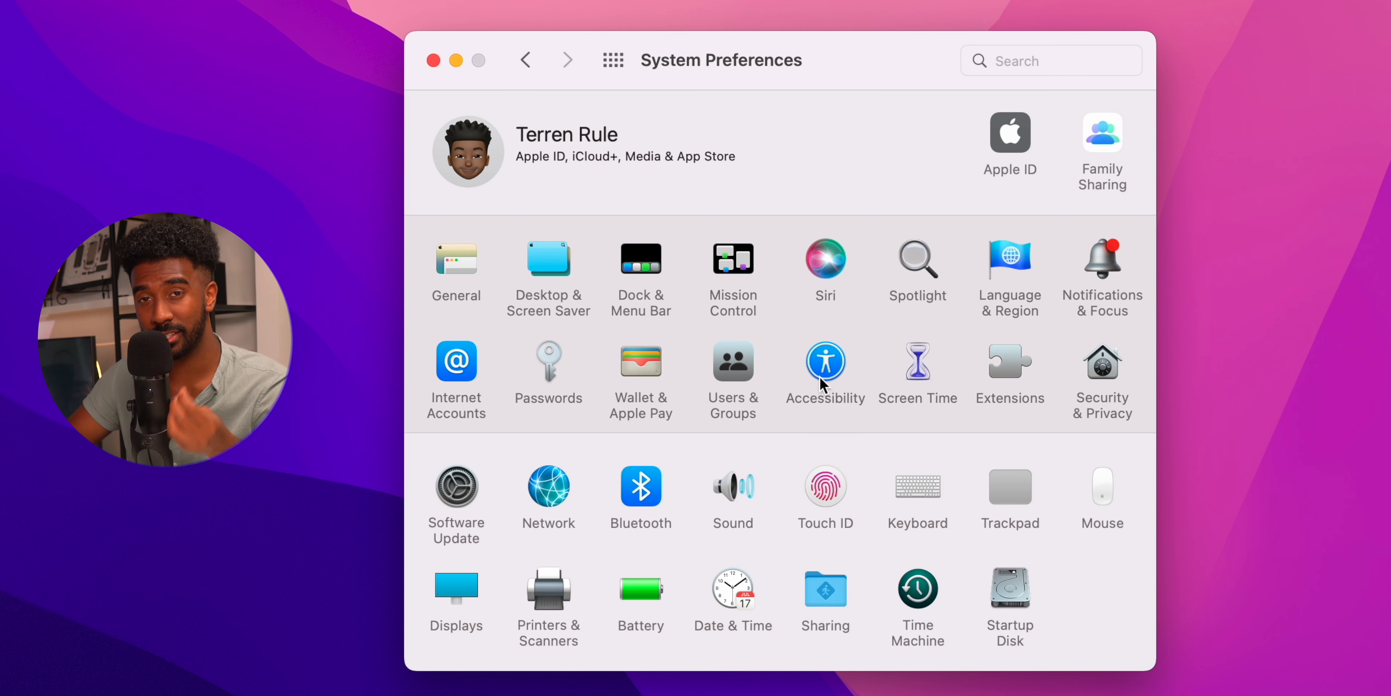
left_click(825, 370)
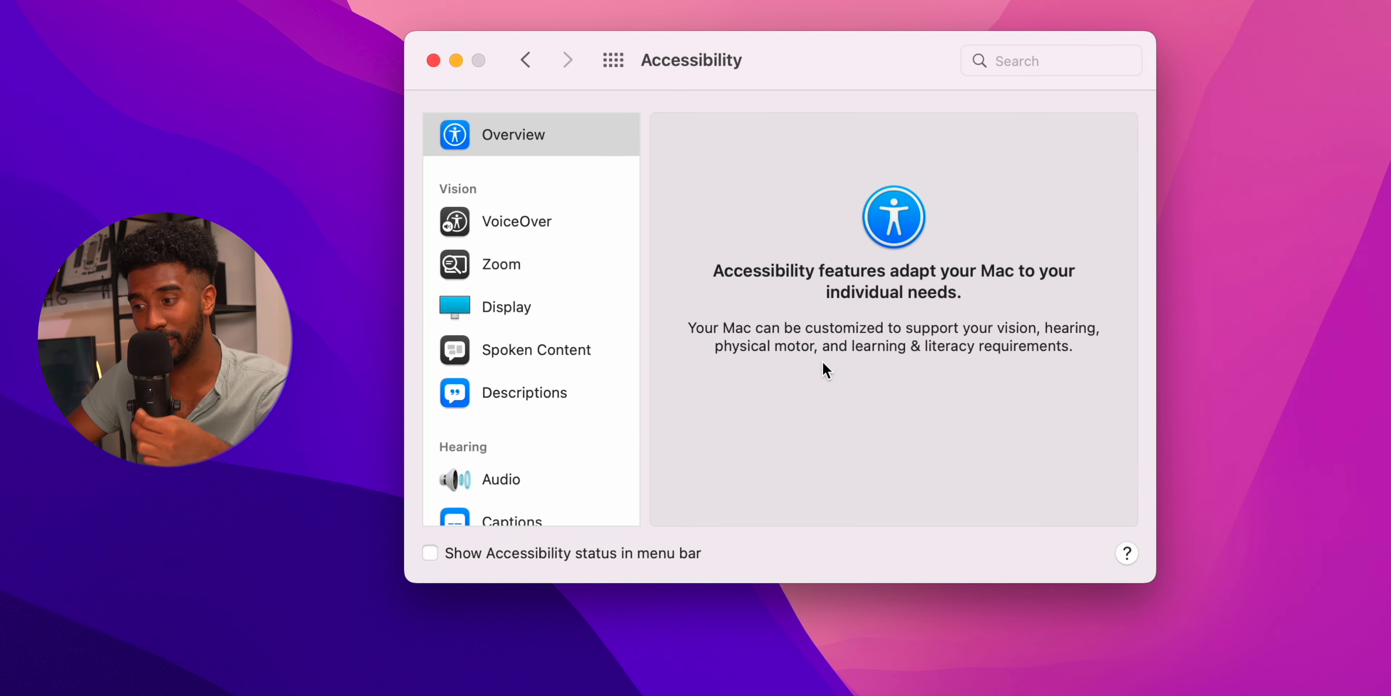
scroll(540, 378, "down", 10)
left_click(553, 374)
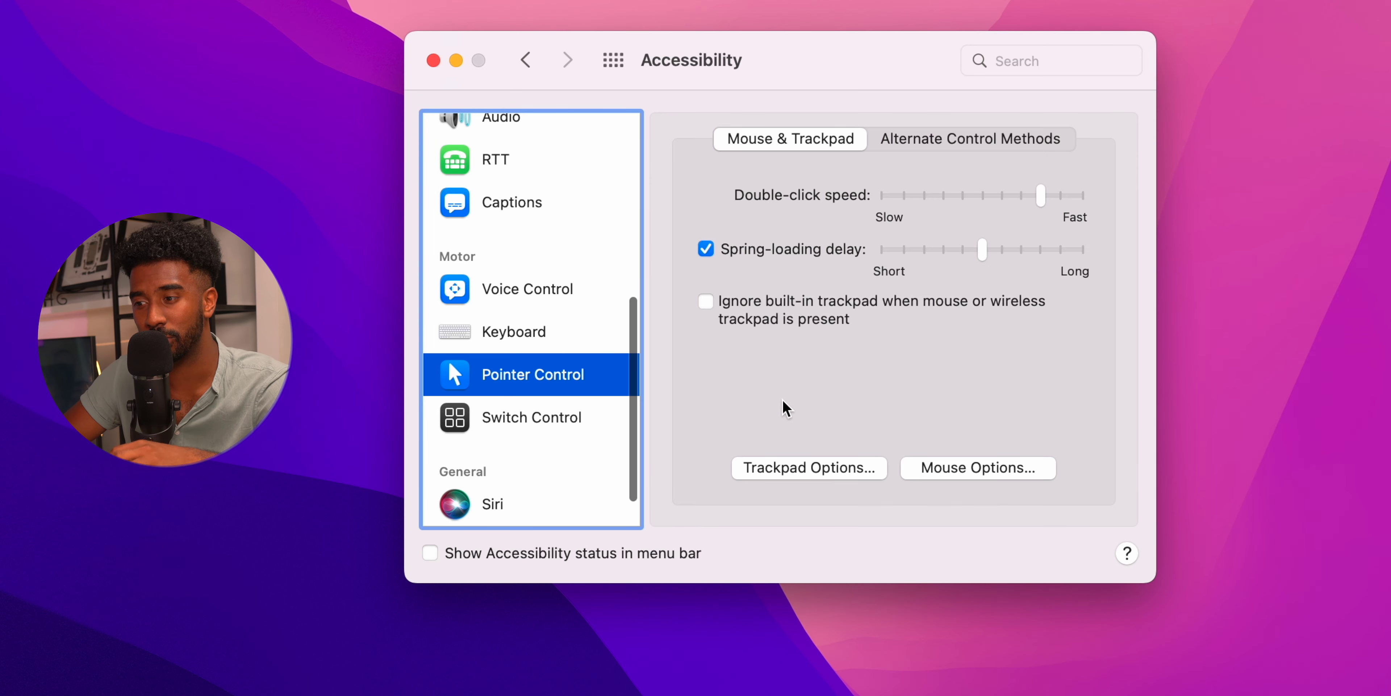
left_click(829, 471)
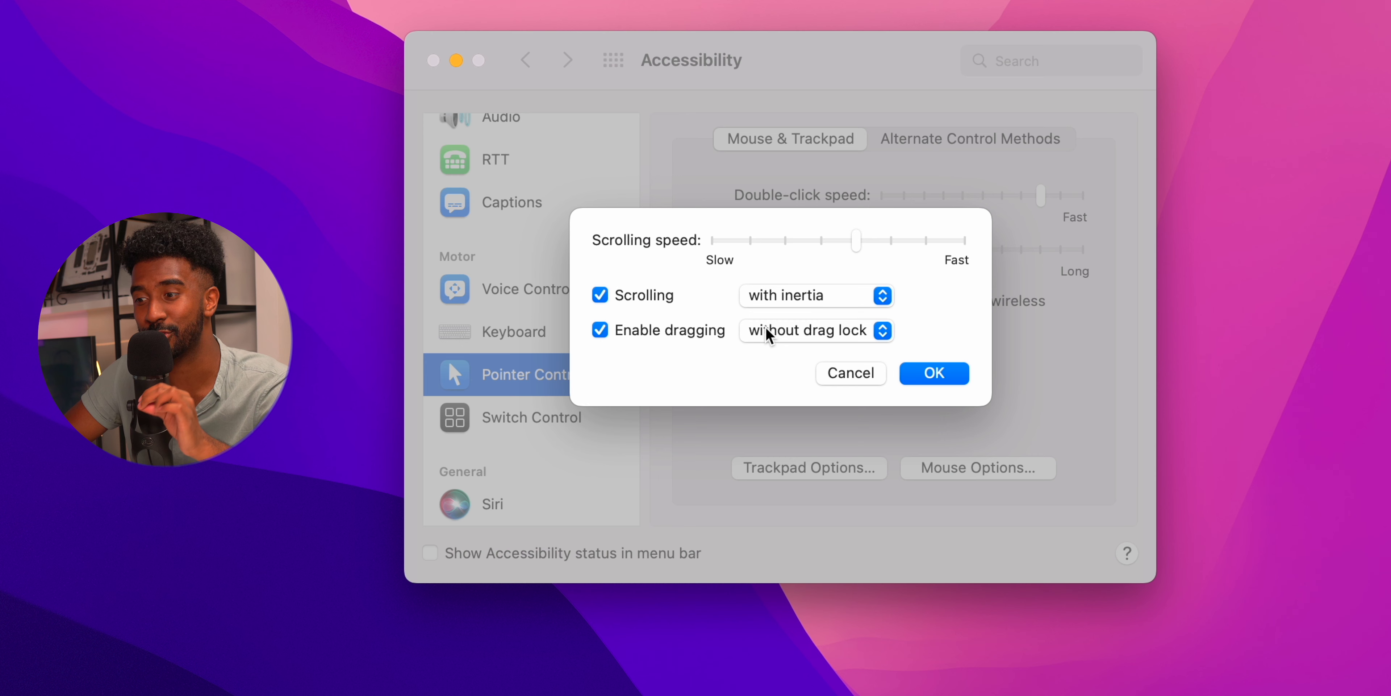
left_click(769, 330)
left_click(797, 386)
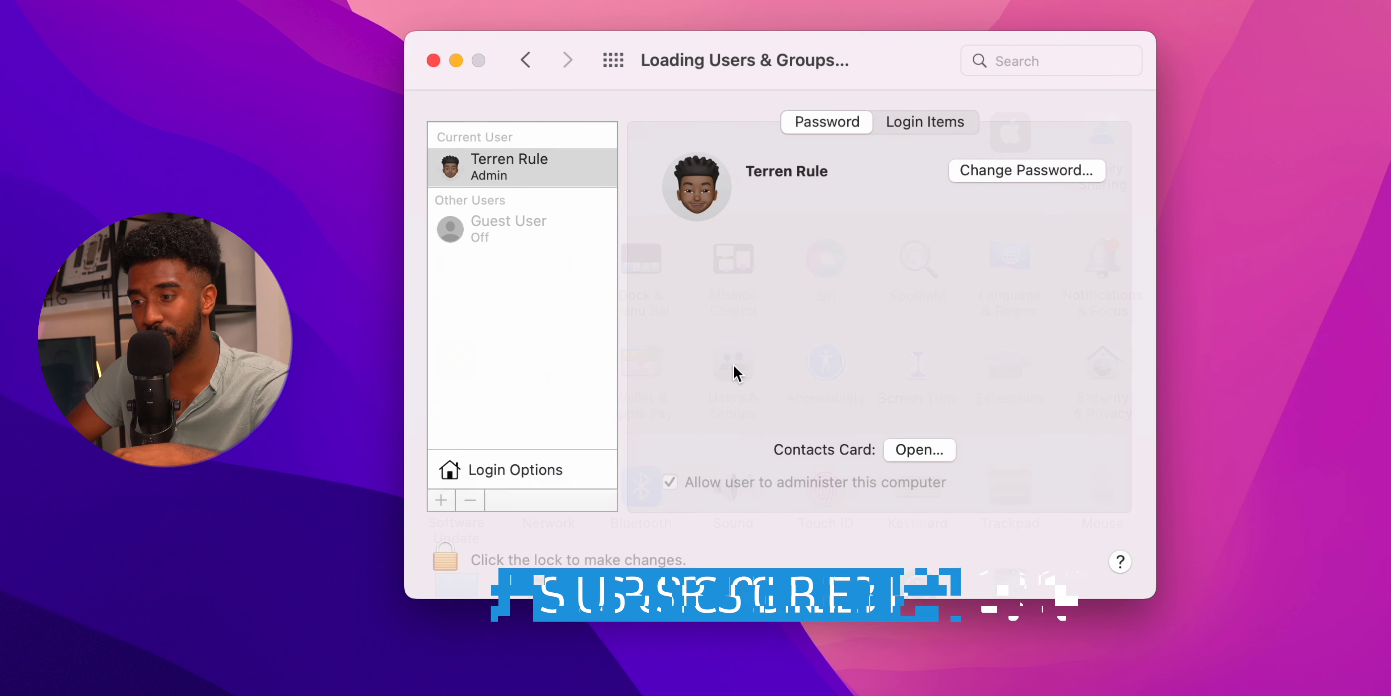
View the account picture choices, then go to Desktop & Screen Saver.
left_click(690, 199)
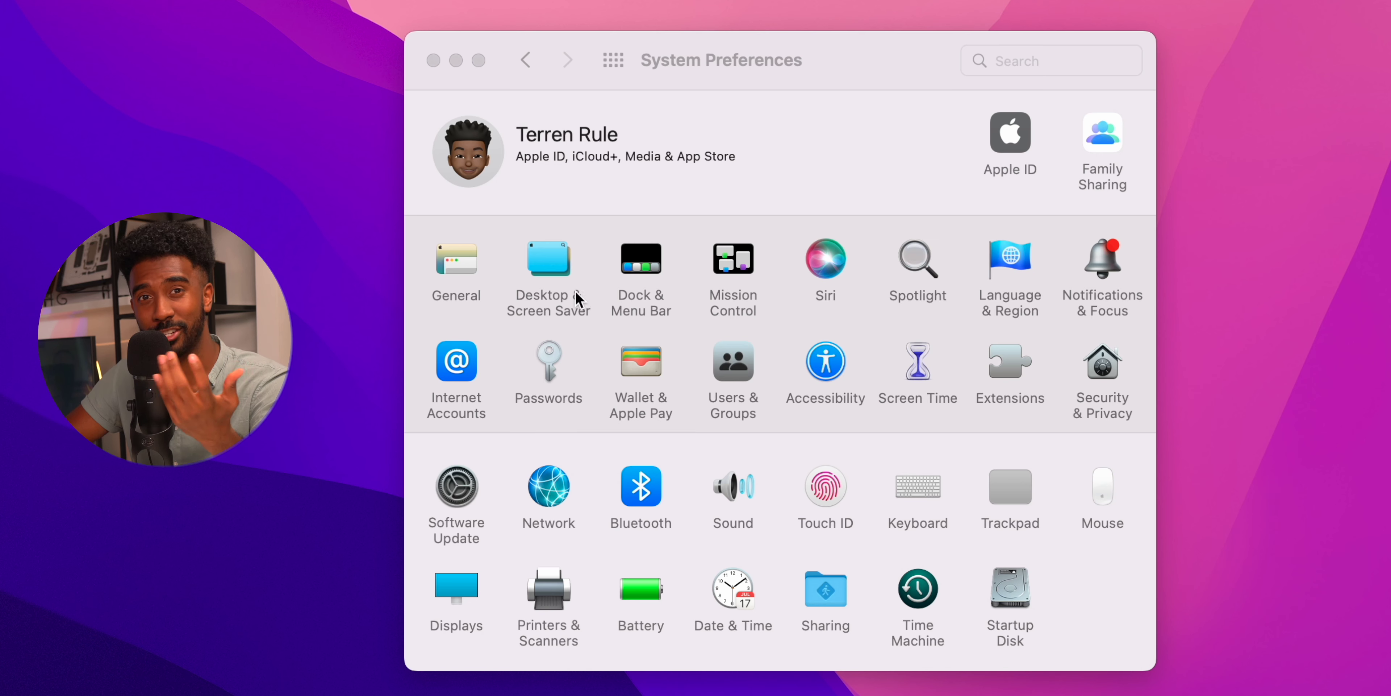
left_click(550, 275)
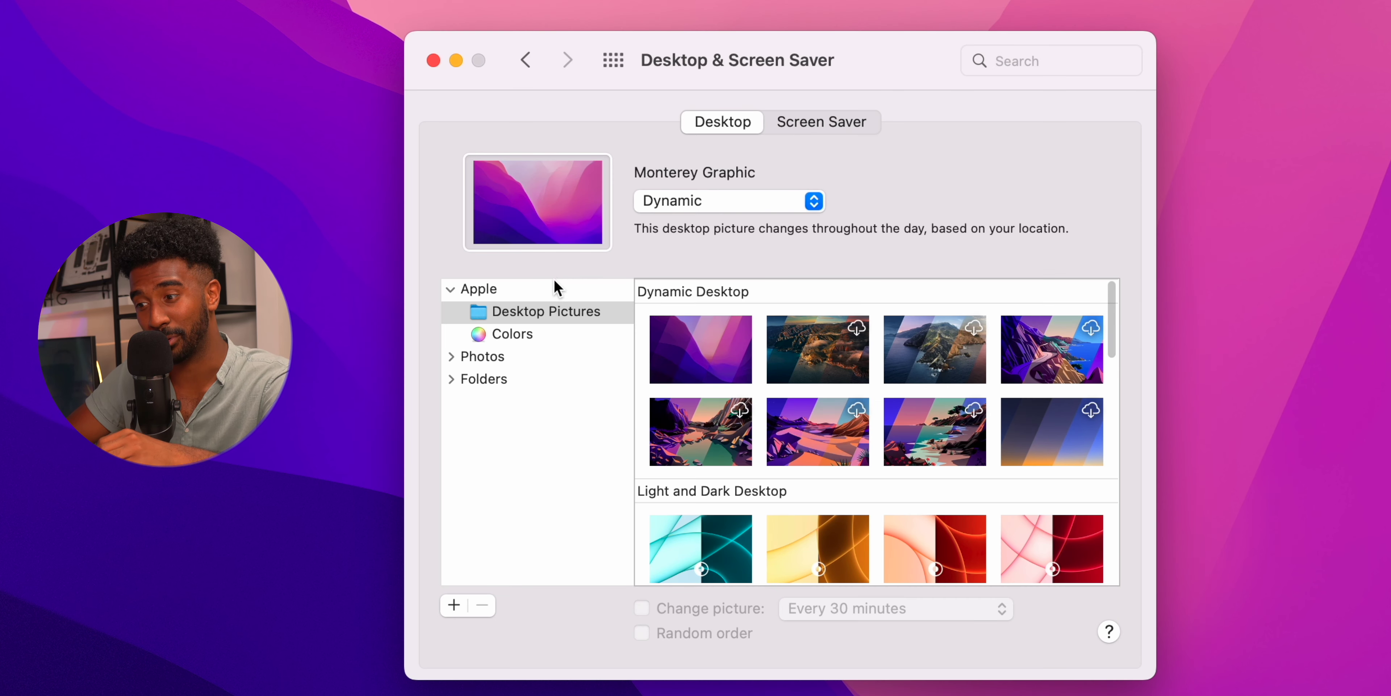
Set the wallpaper to the pexels-gradienta-7135037 image from the Downloads folder.
left_click(454, 606)
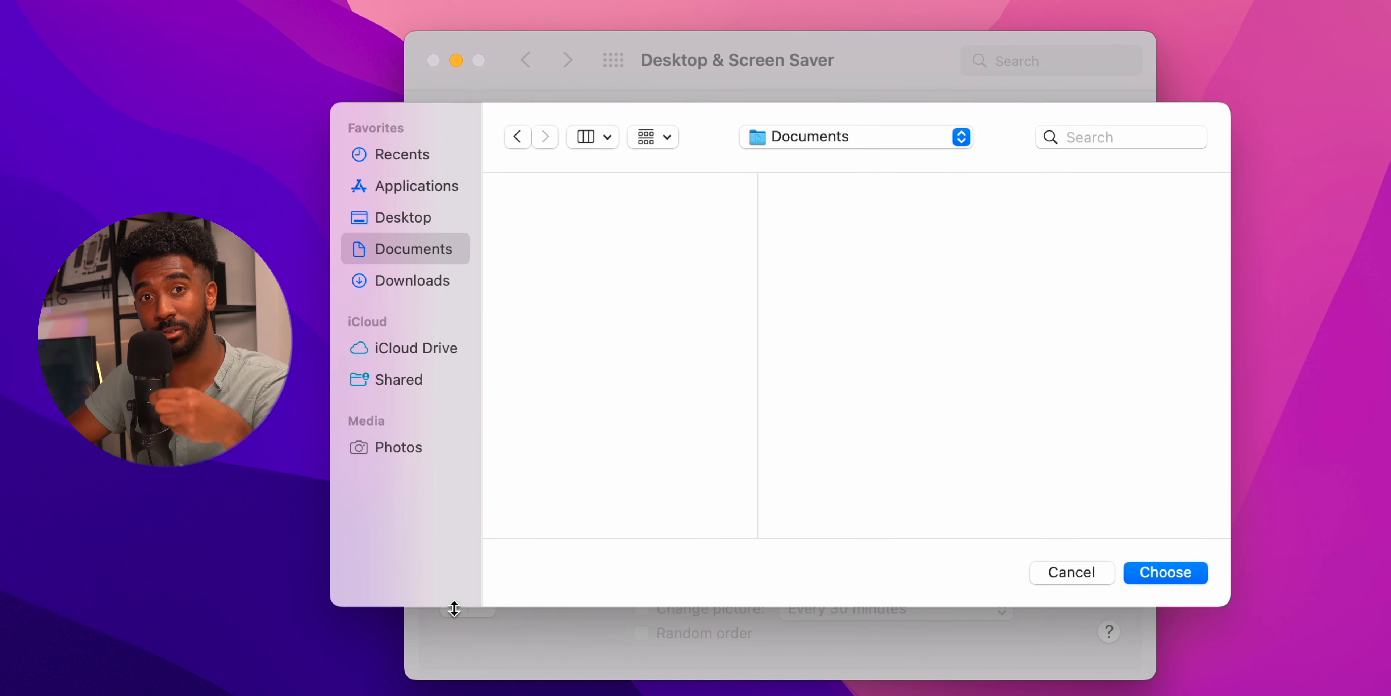
left_click(432, 279)
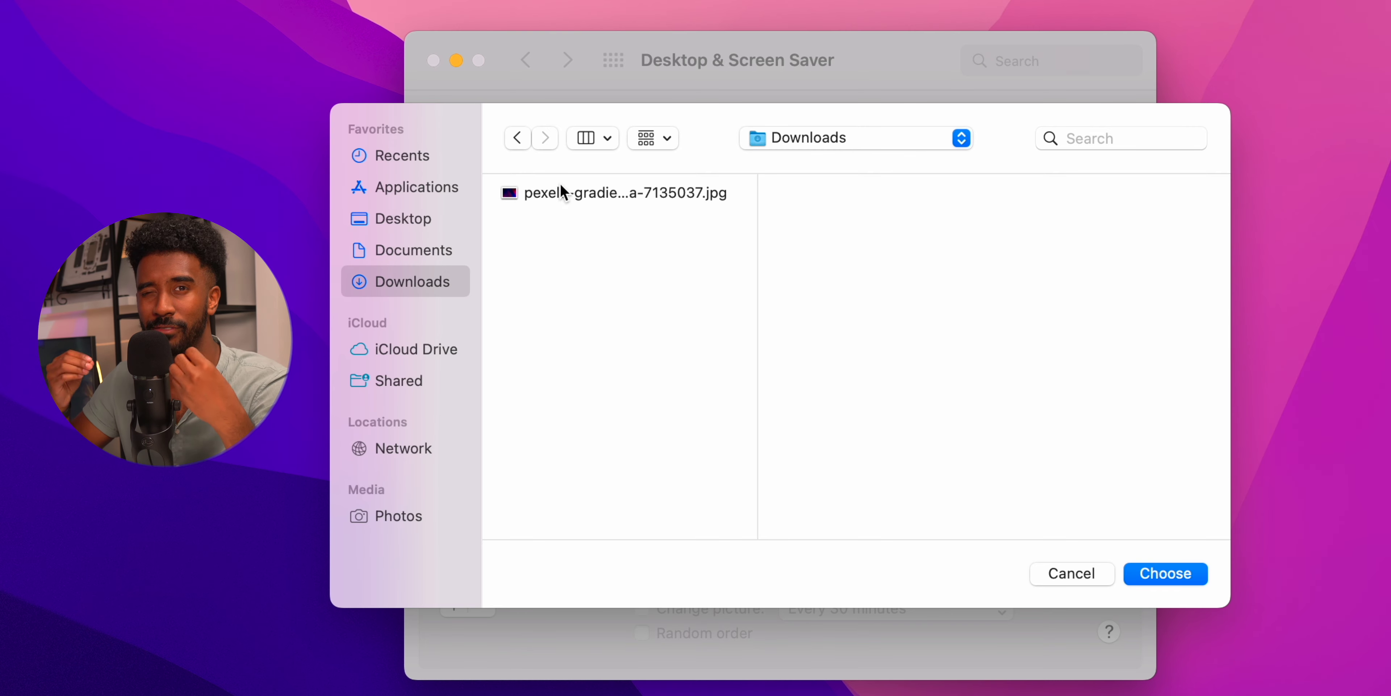
left_click(594, 194)
left_click(1159, 576)
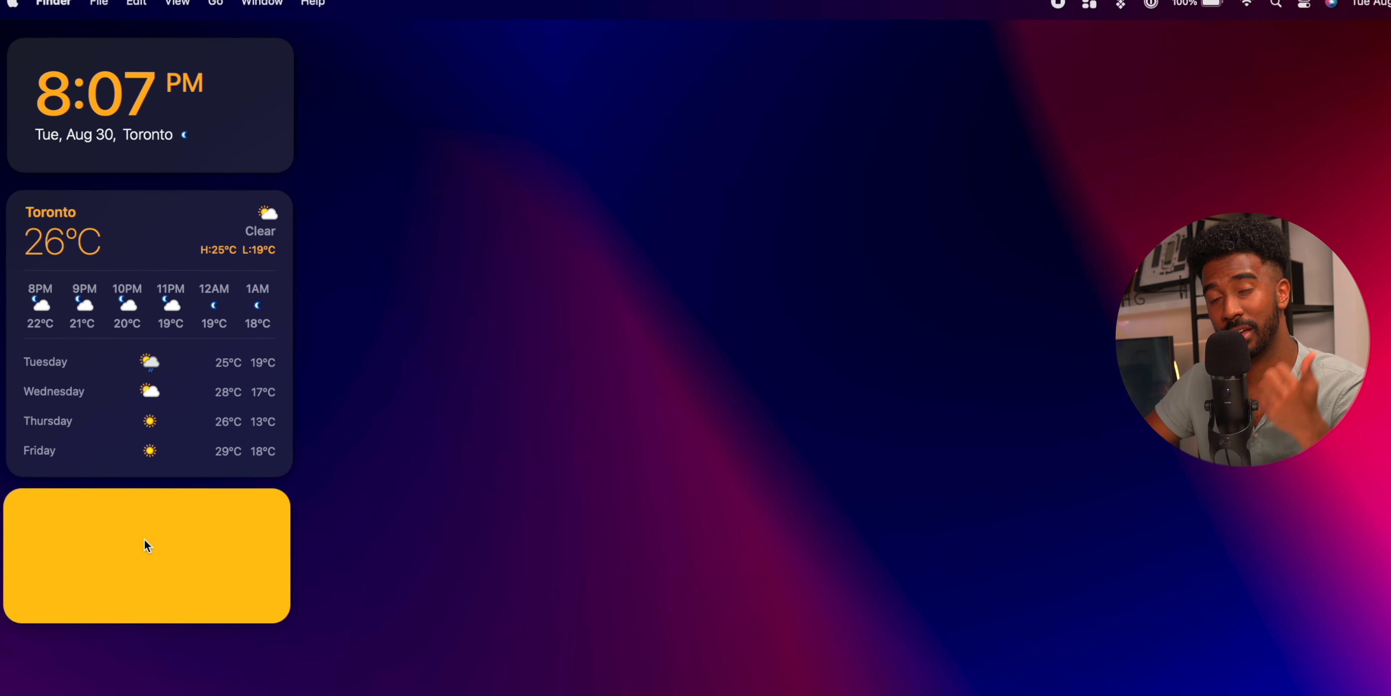
Write 'Goals:', '1. Like', '2. Comment', '3. Subscribe :)' on separate lines in the yellow note.
left_click(74, 522)
type("G")
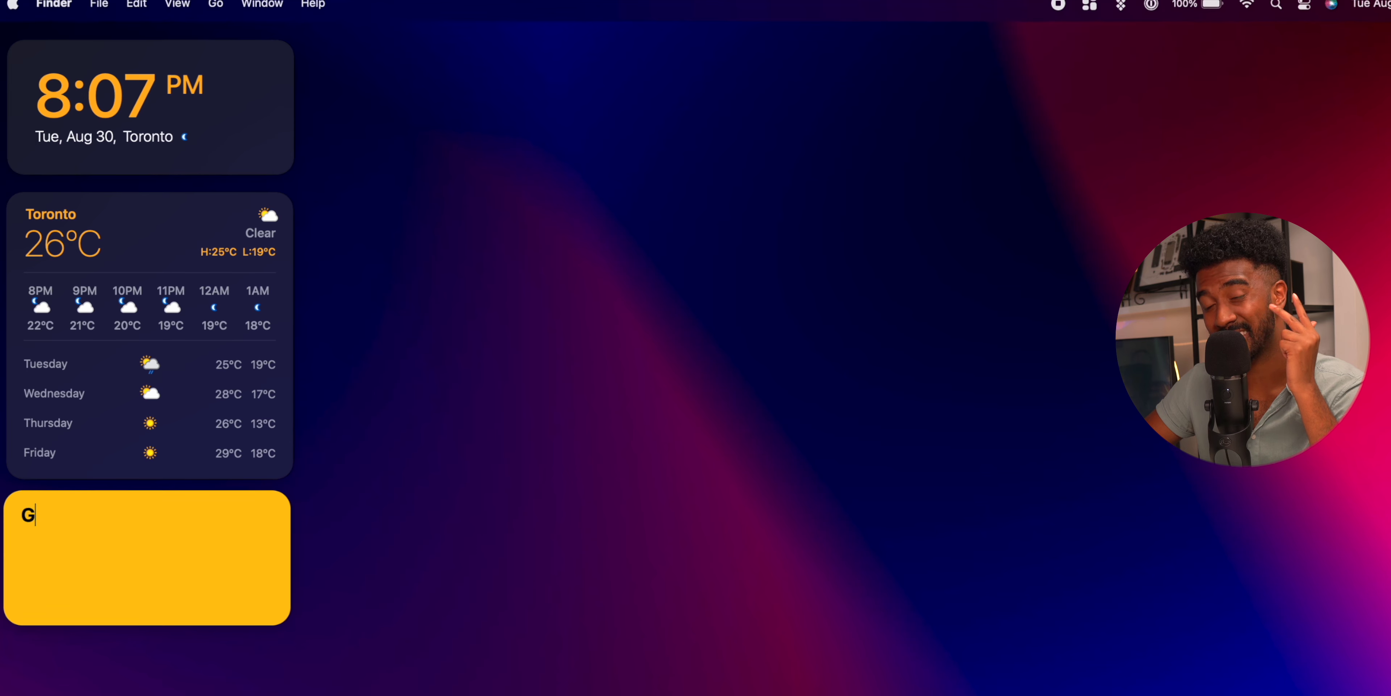
type("oals:")
key("Return")
type("1. L")
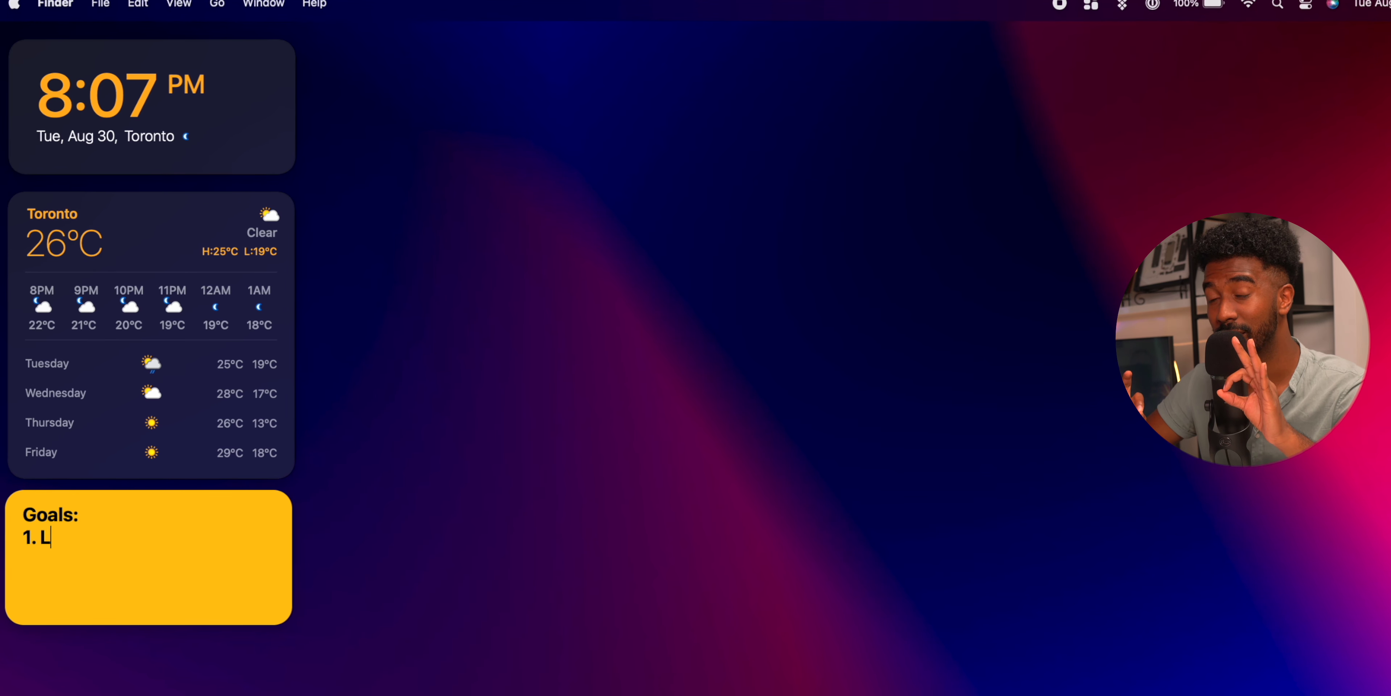
type("ike")
key("Return")
type("2. Co")
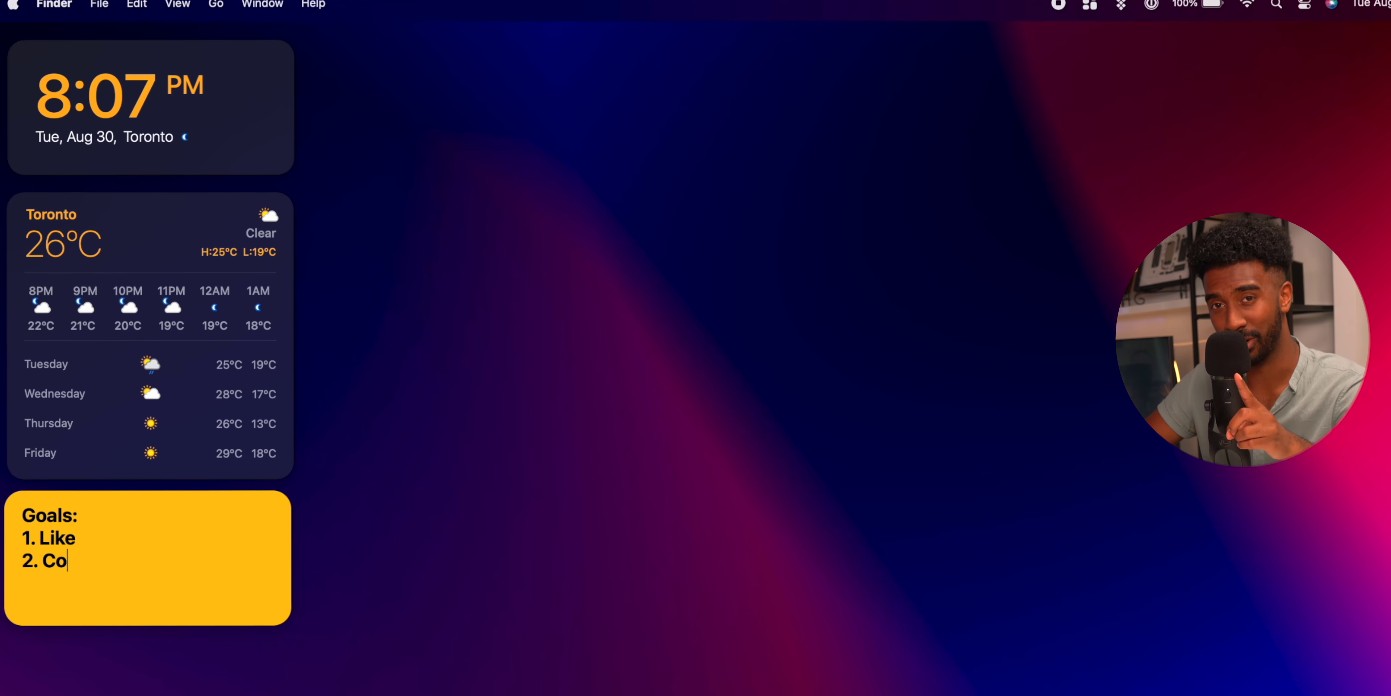
type("mment")
key("Return")
type("3. Subsc")
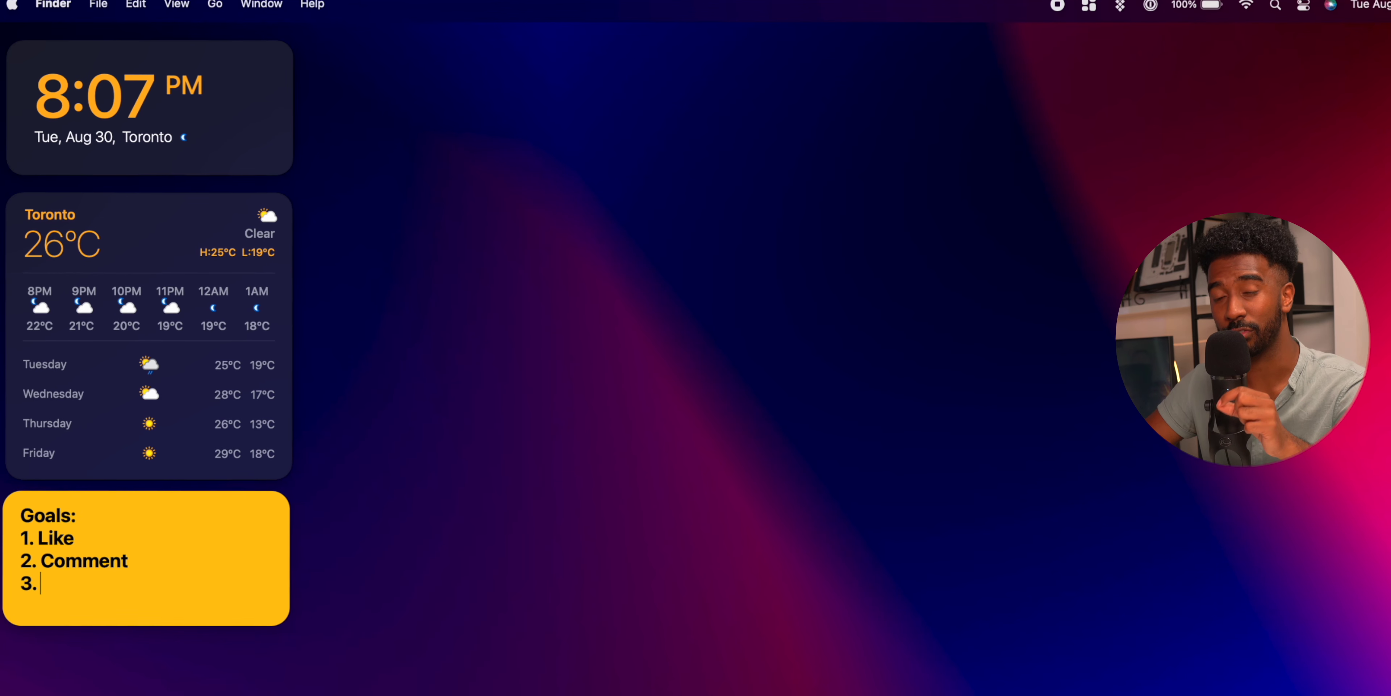
type("ribe :)")
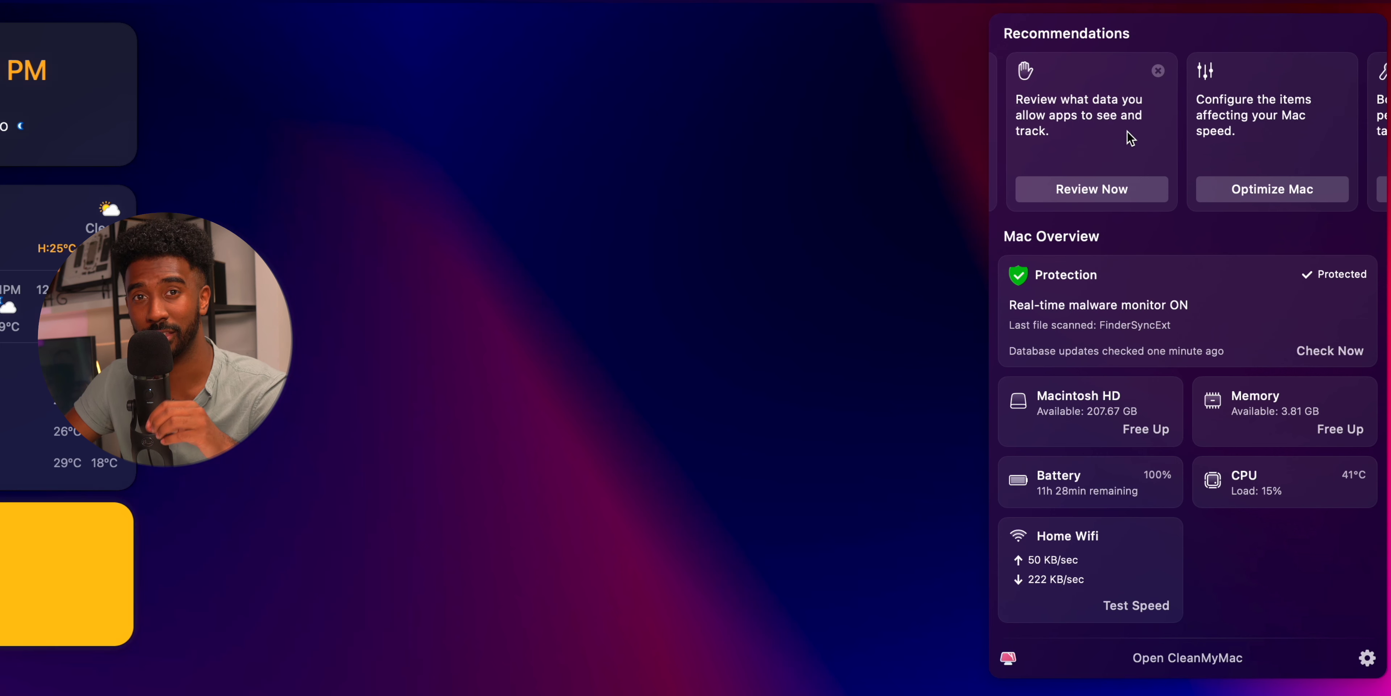
Scroll the CleanMyMac X Recommendations carousel to the right.
scroll(1130, 138, "right", 3)
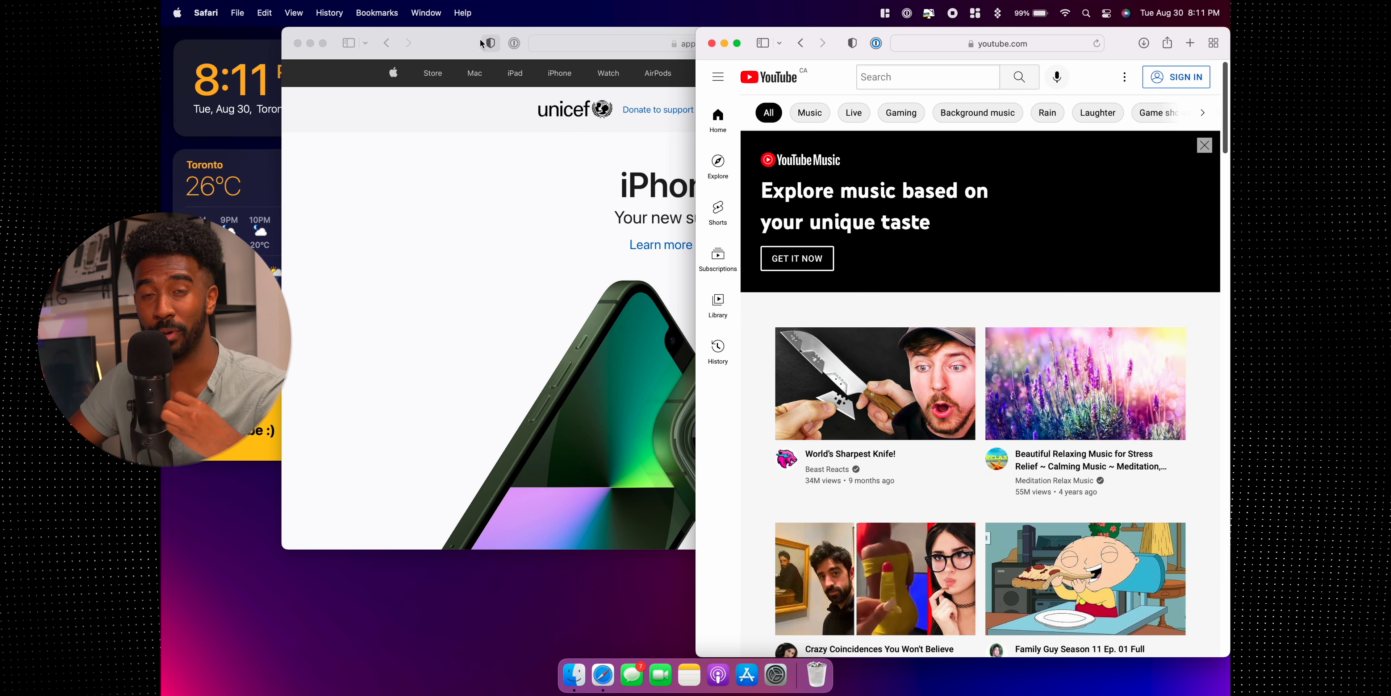
Drag the apple.com Safari window to the left edge to snap it beside YouTube.
left_click_drag(432, 62, 178, 110)
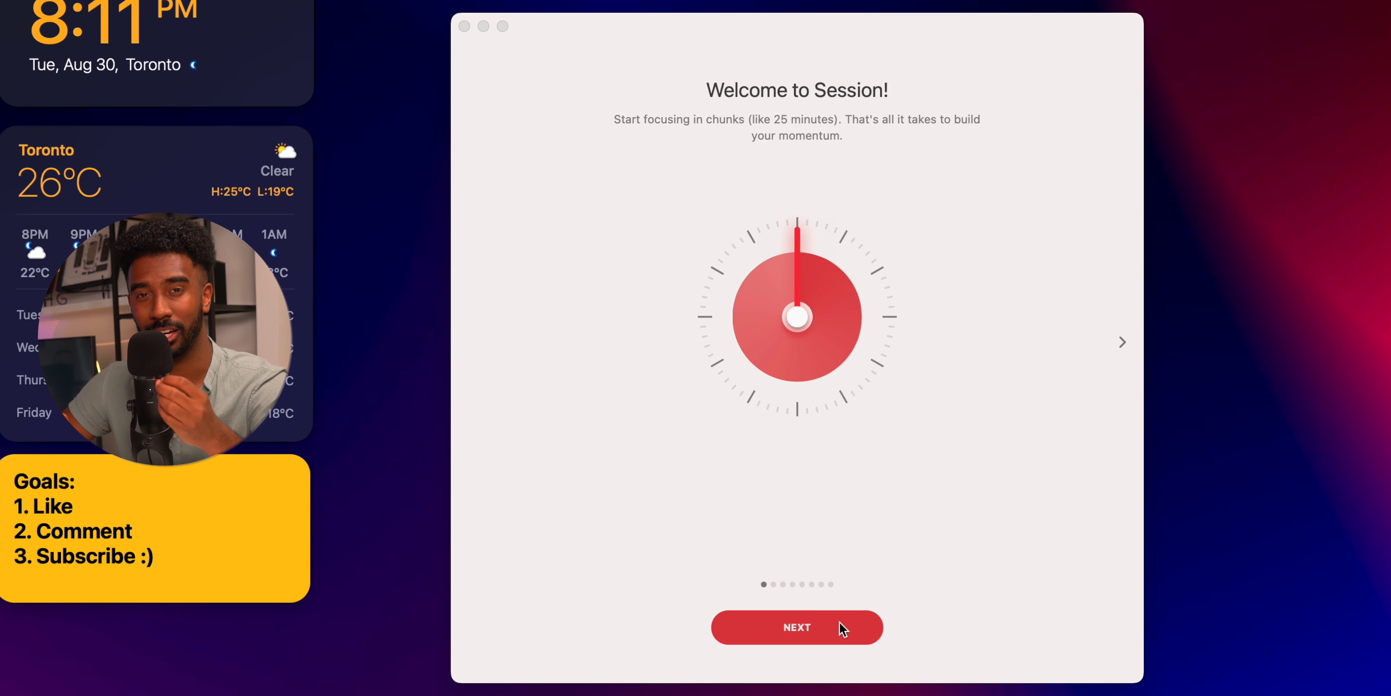
Advance seven Session onboarding pages to the Remind at page and select the 10 AM hour.
left_click(841, 636)
left_click(841, 636)
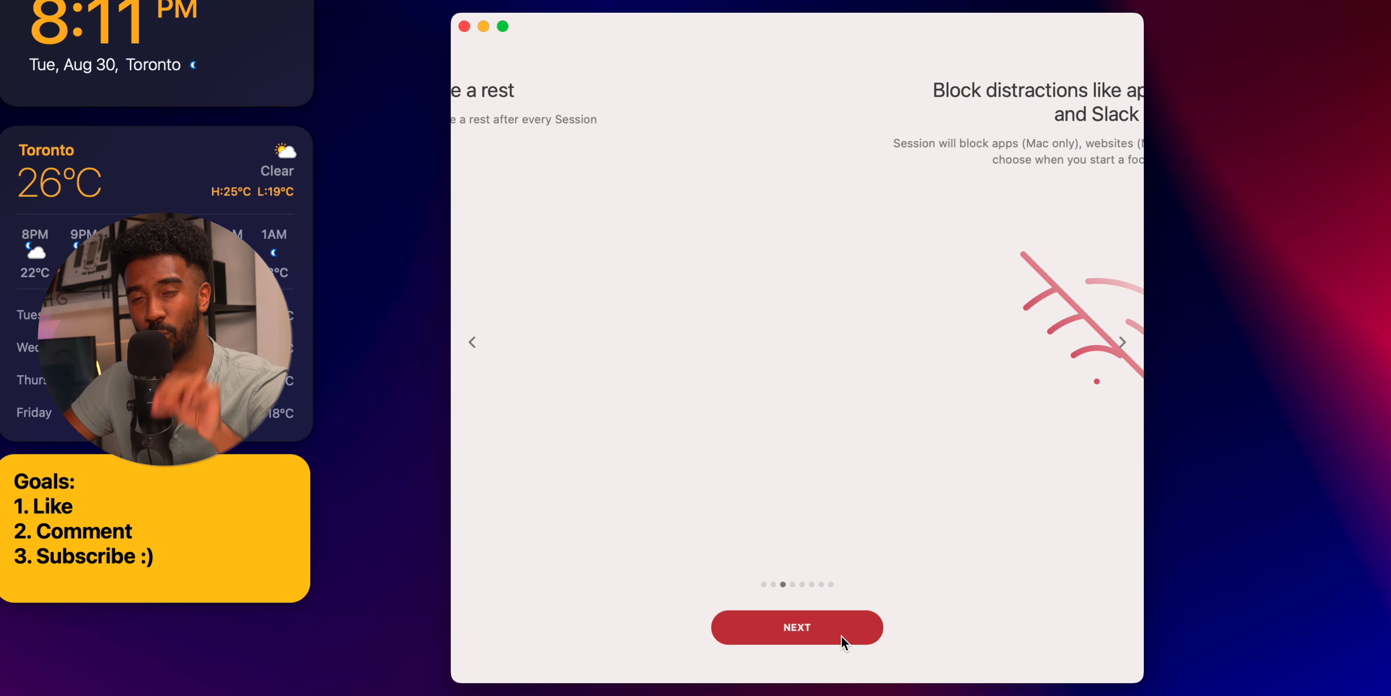
left_click(841, 636)
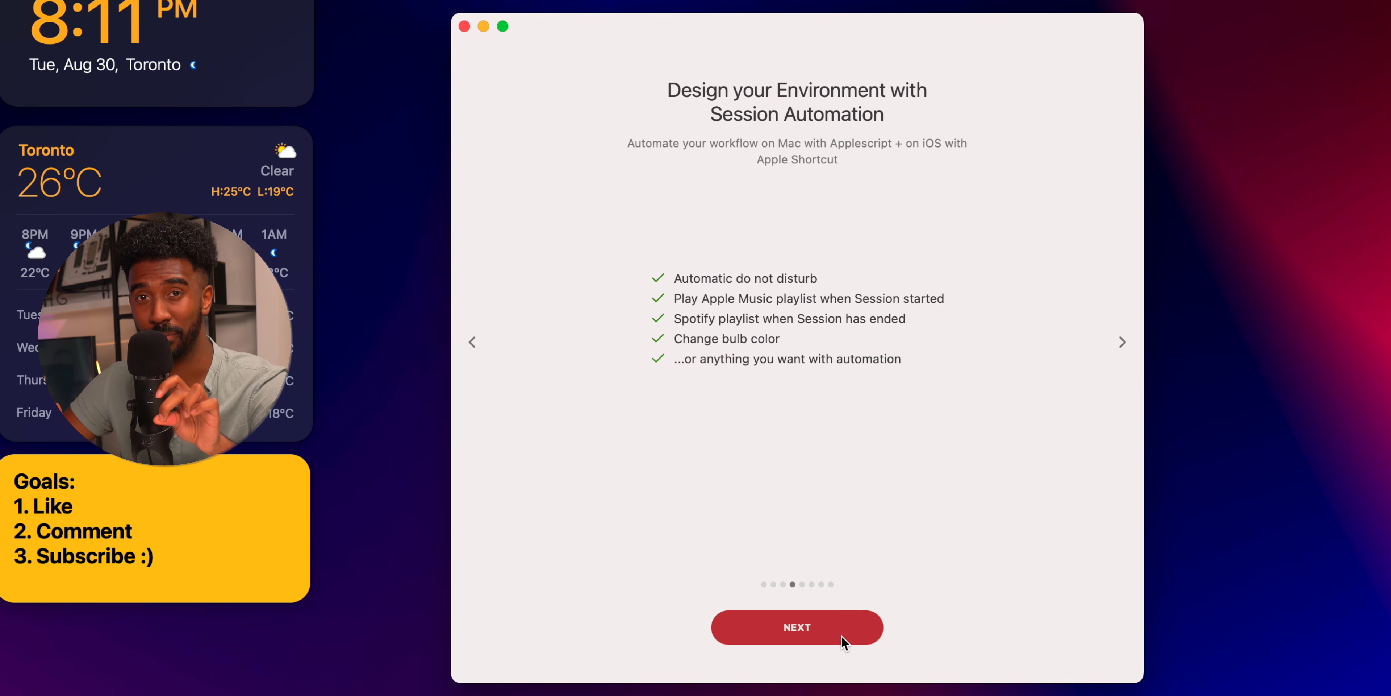
left_click(841, 636)
left_click(841, 636)
left_click(841, 636)
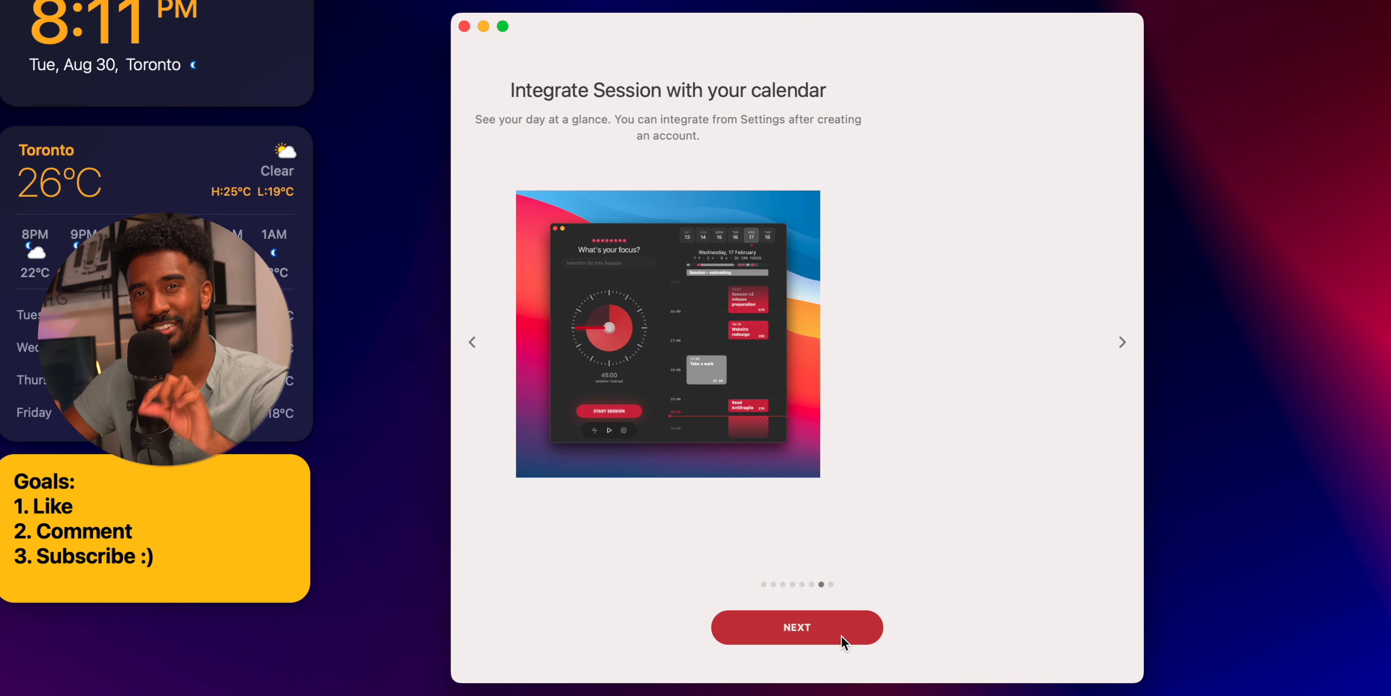
left_click(841, 636)
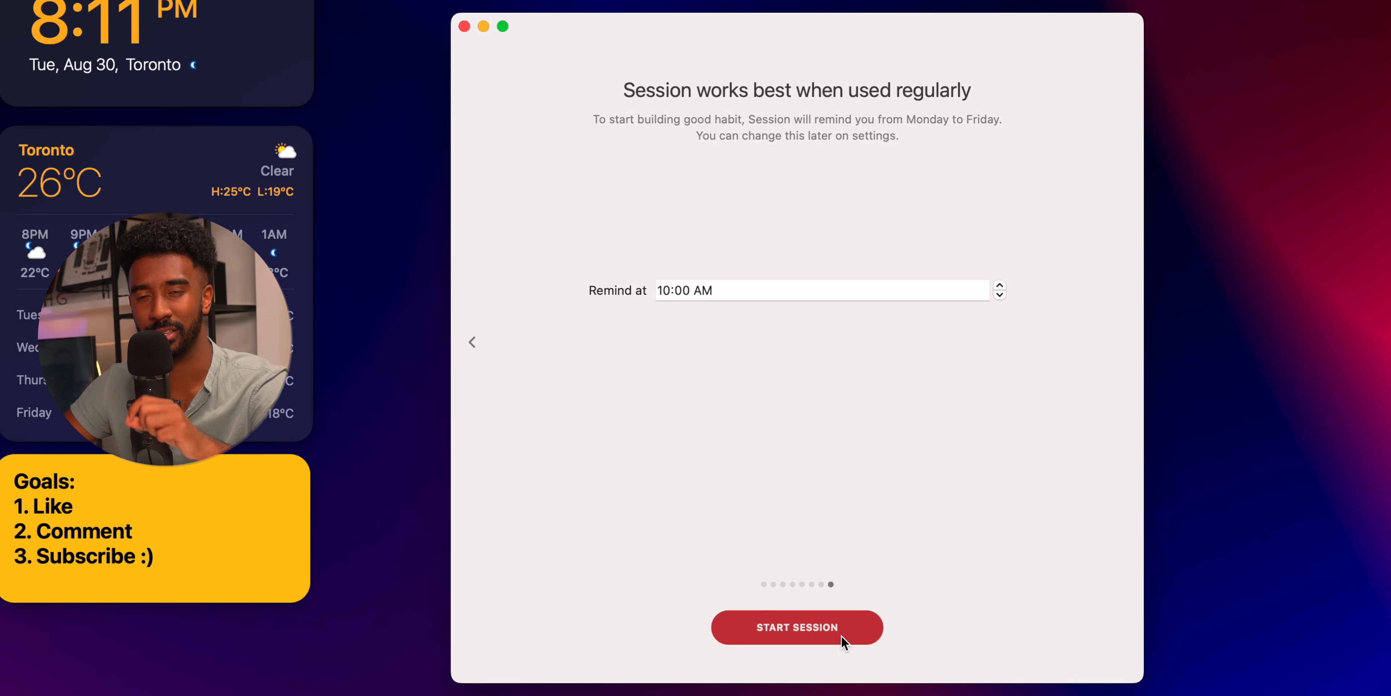
left_click(857, 289)
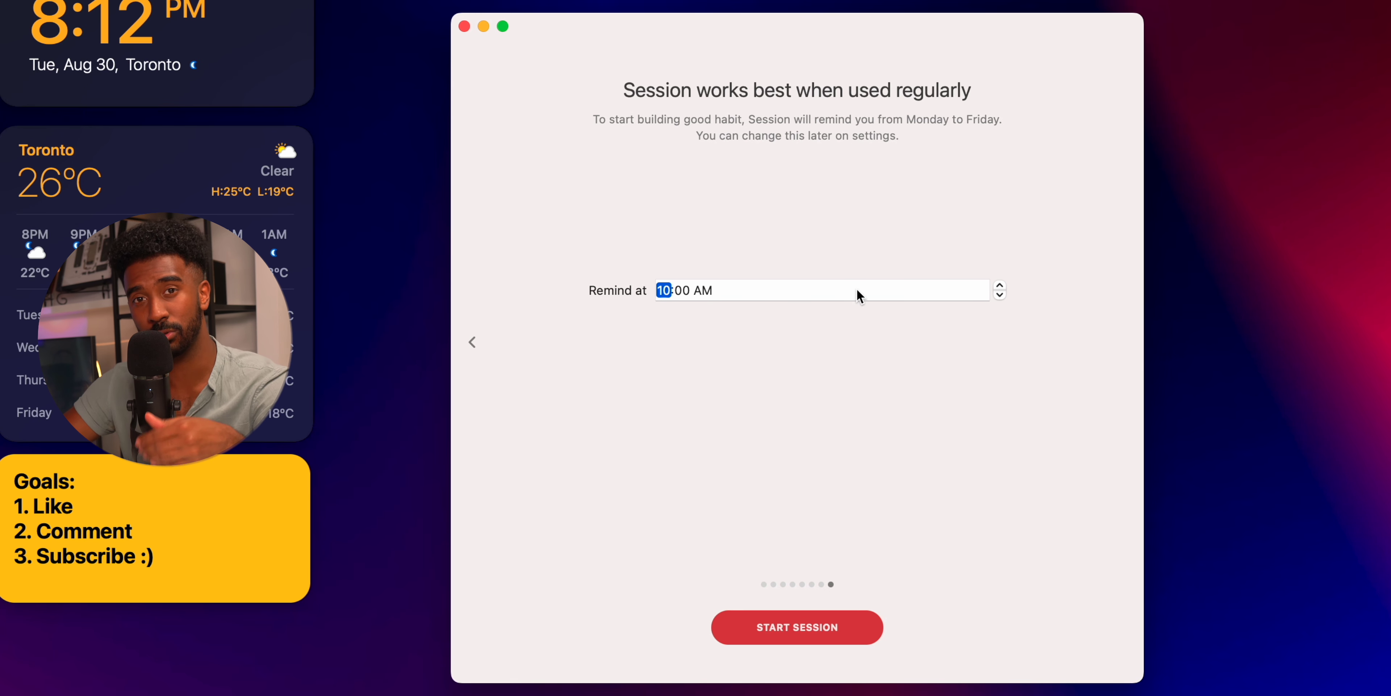
Raise Session's weekday reminder hour from 10:00 to 11:00 AM.
left_click(999, 285)
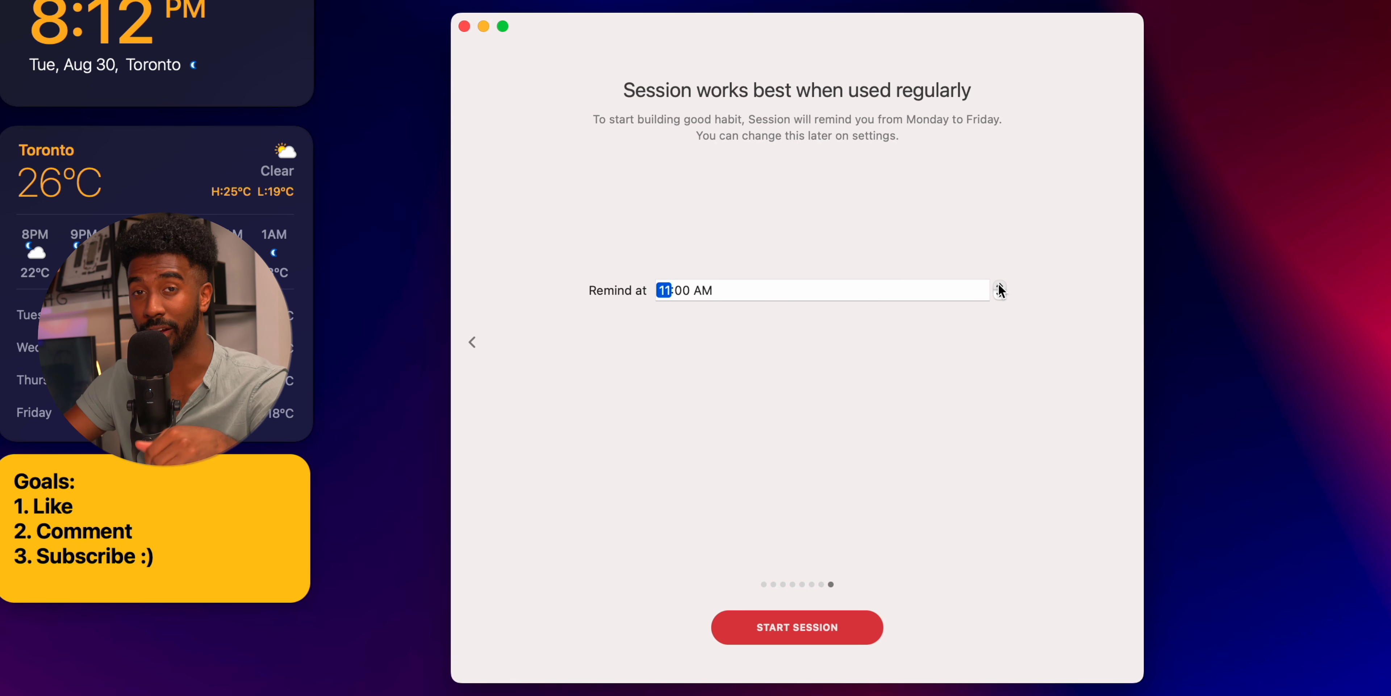
left_click(184, 9)
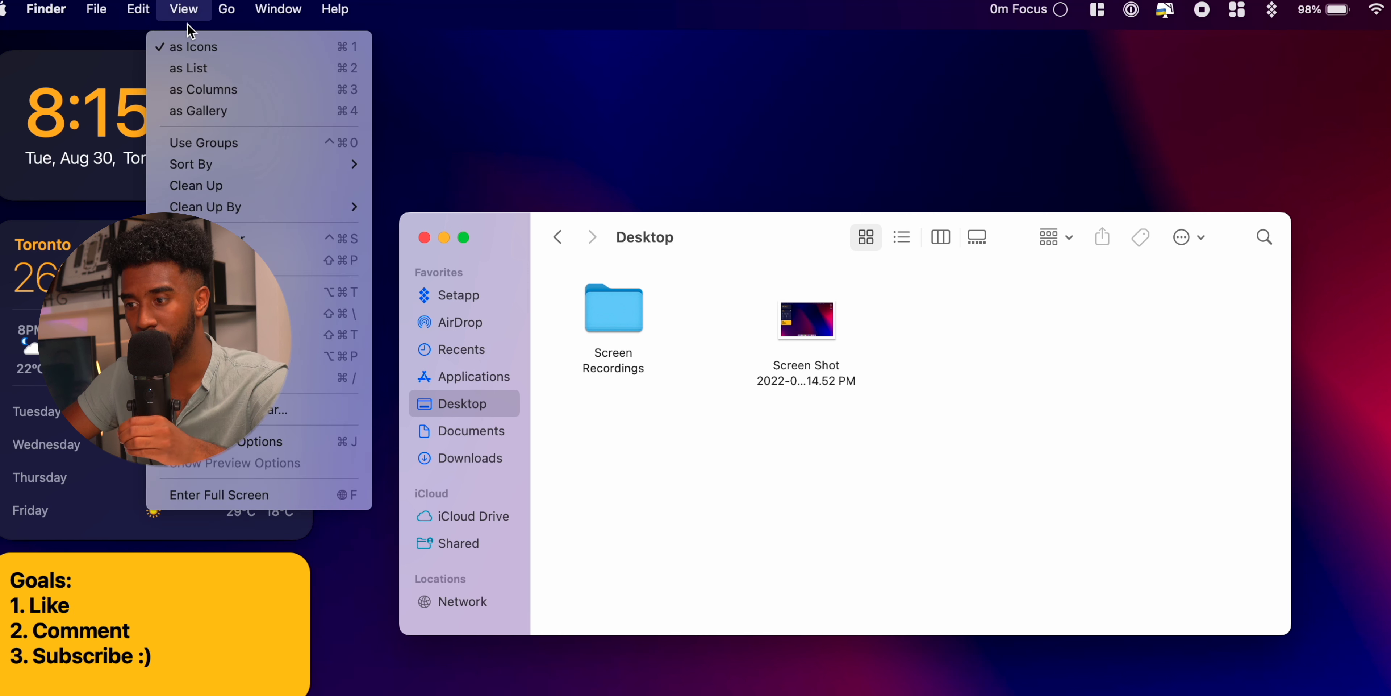
Show the Desktop in column view with Screen Recordings open, and enable path and status bars.
left_click(233, 90)
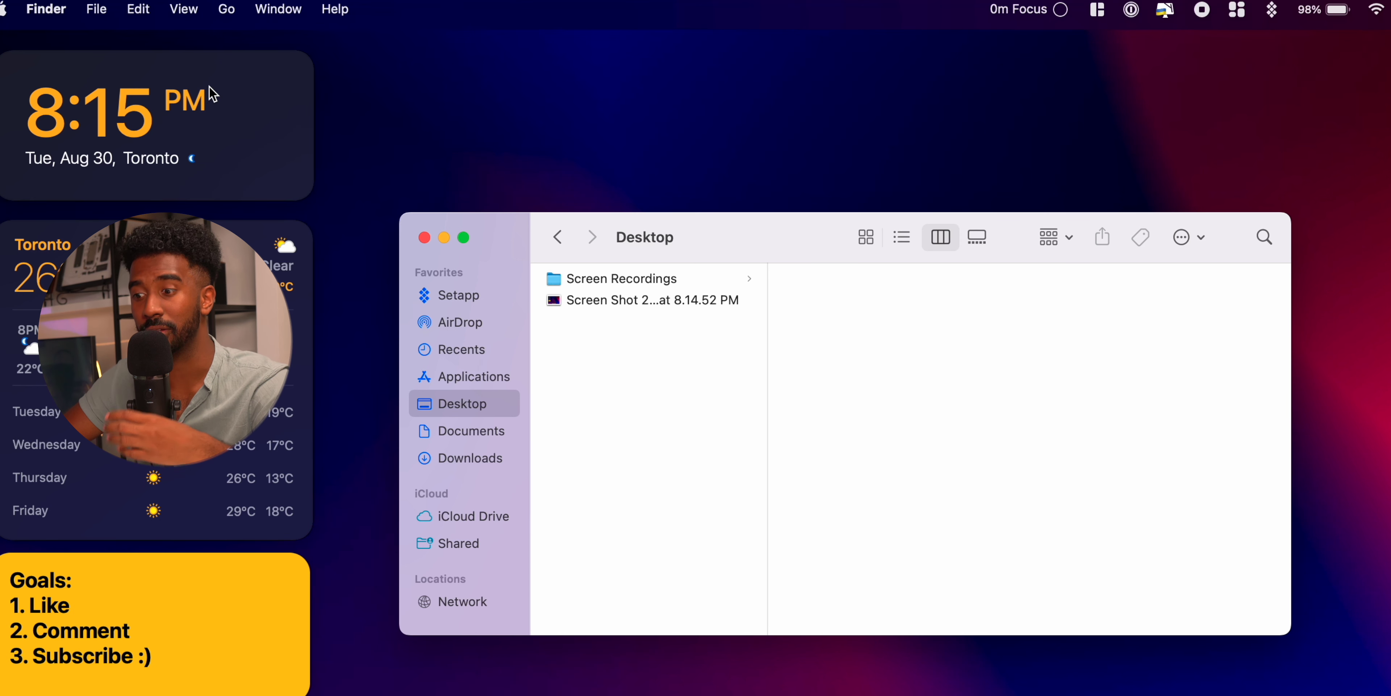
left_click(616, 278)
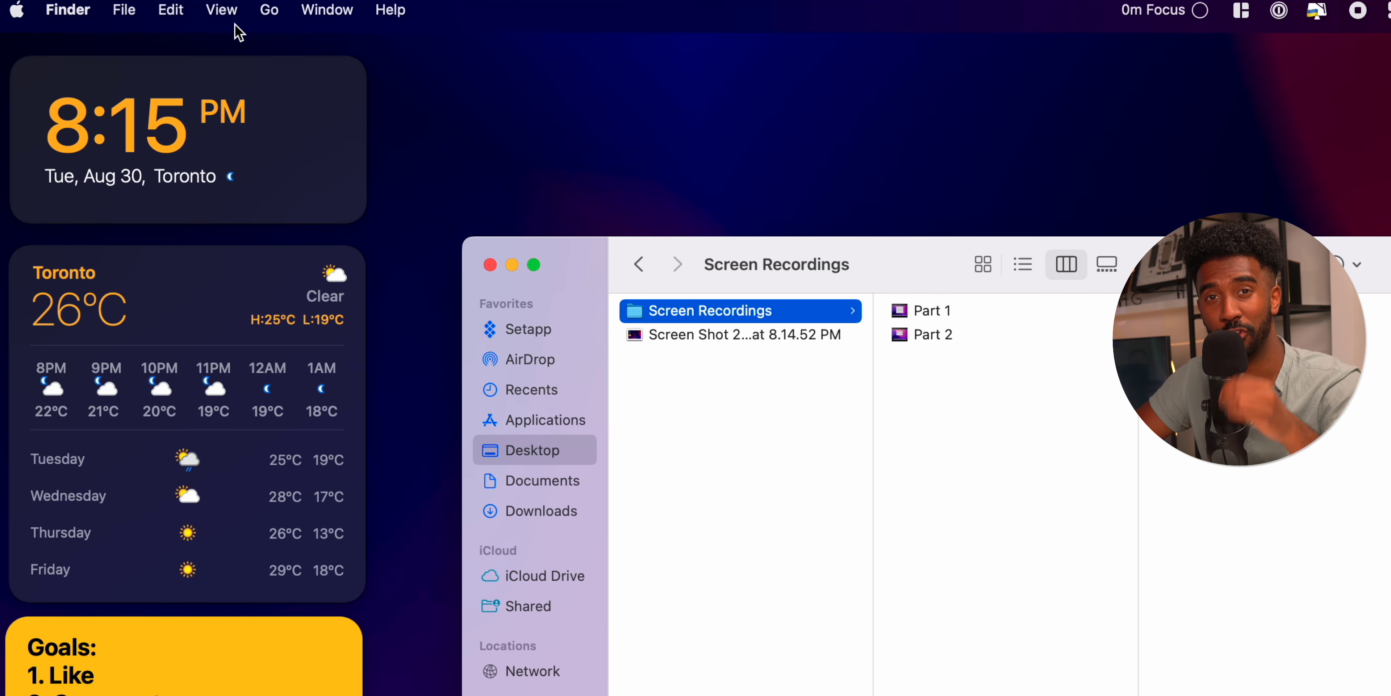
left_click(186, 11)
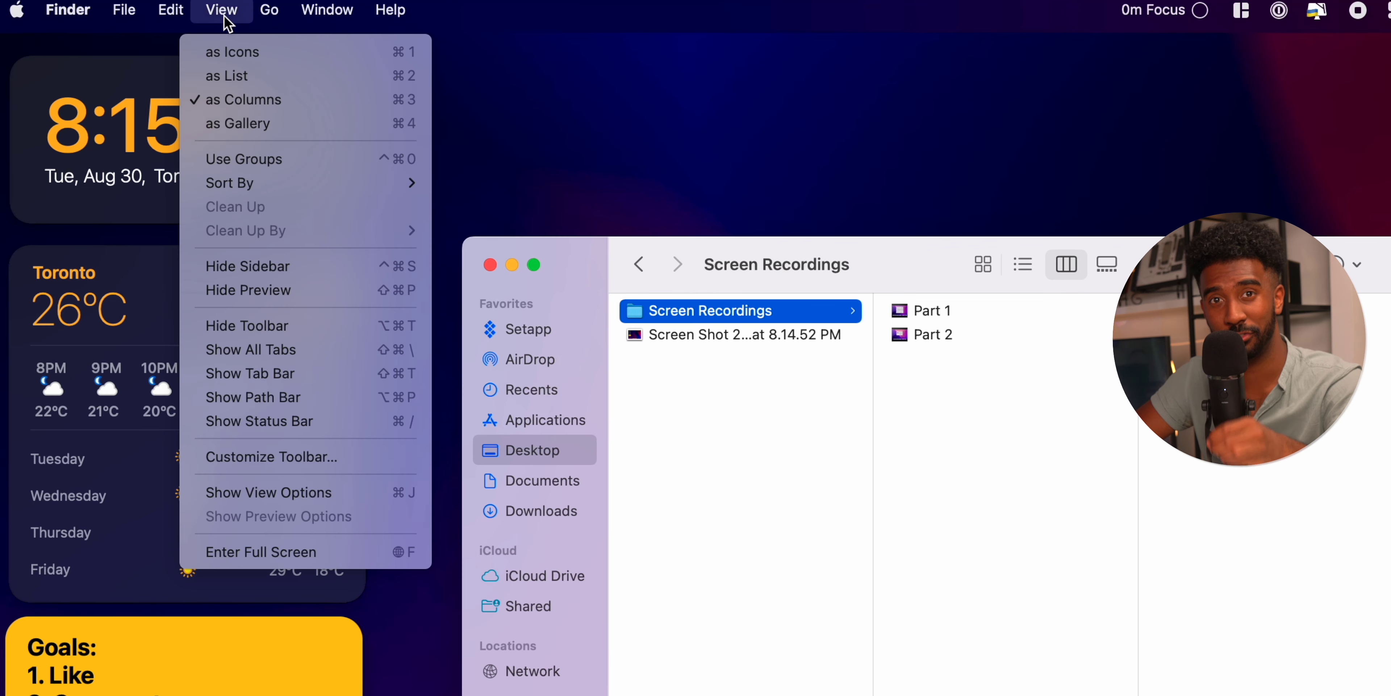
left_click(284, 398)
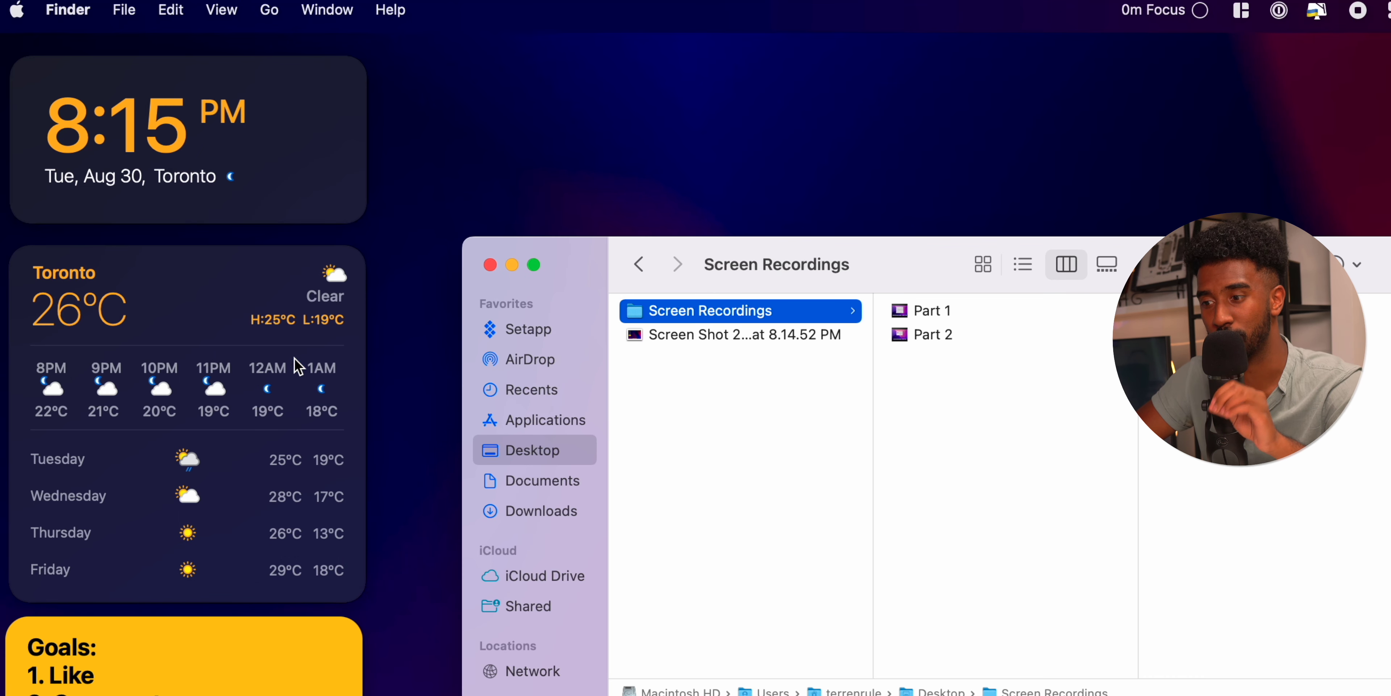
left_click(222, 11)
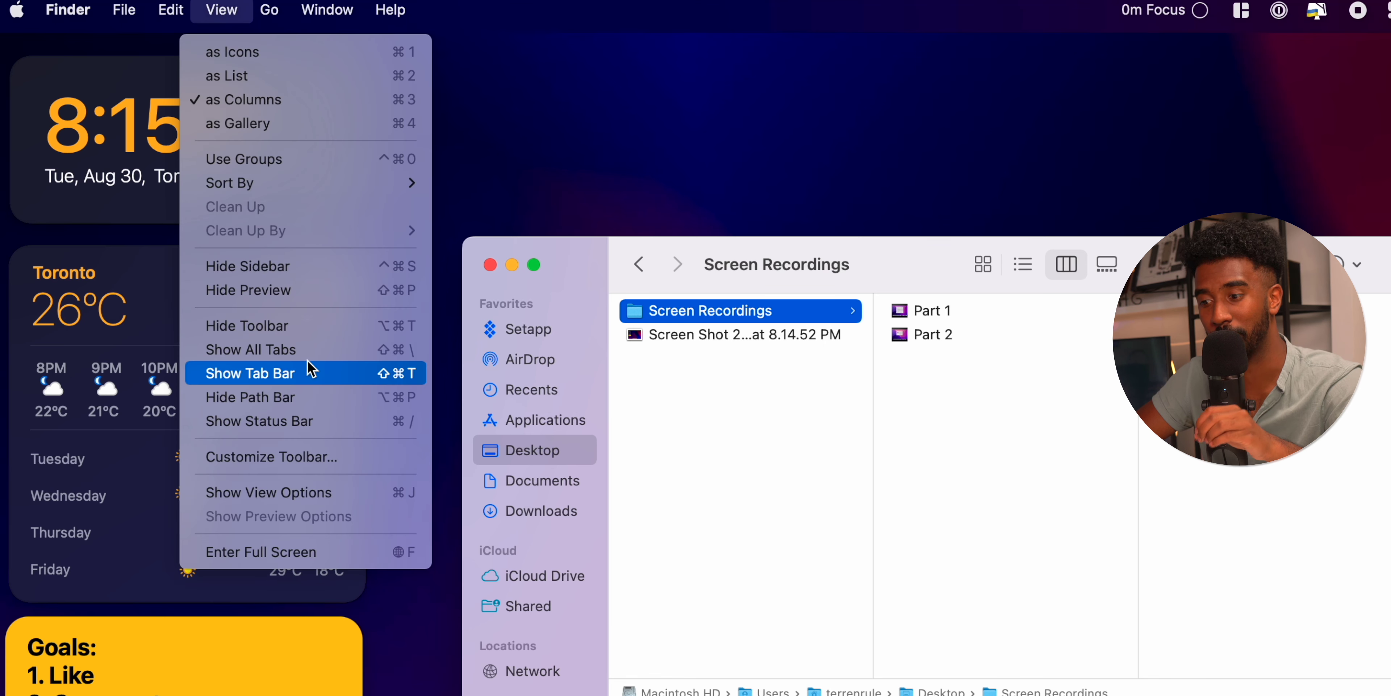
left_click(303, 420)
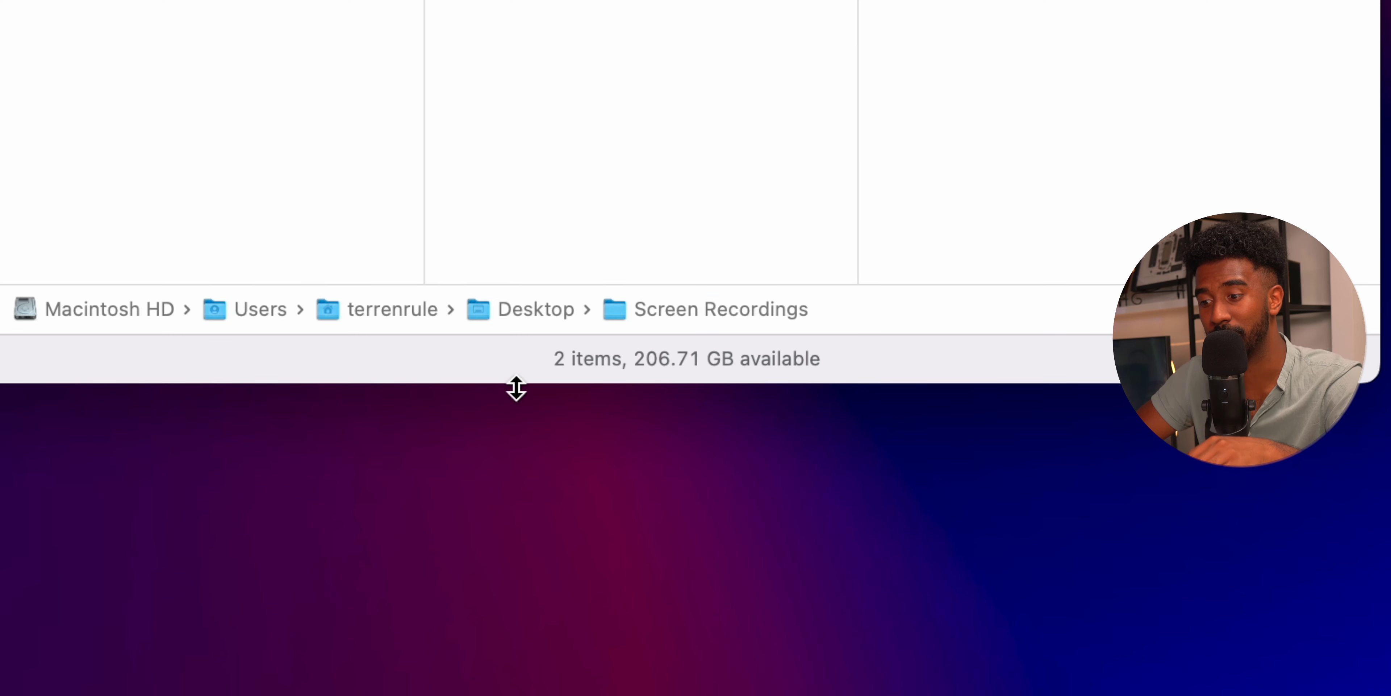